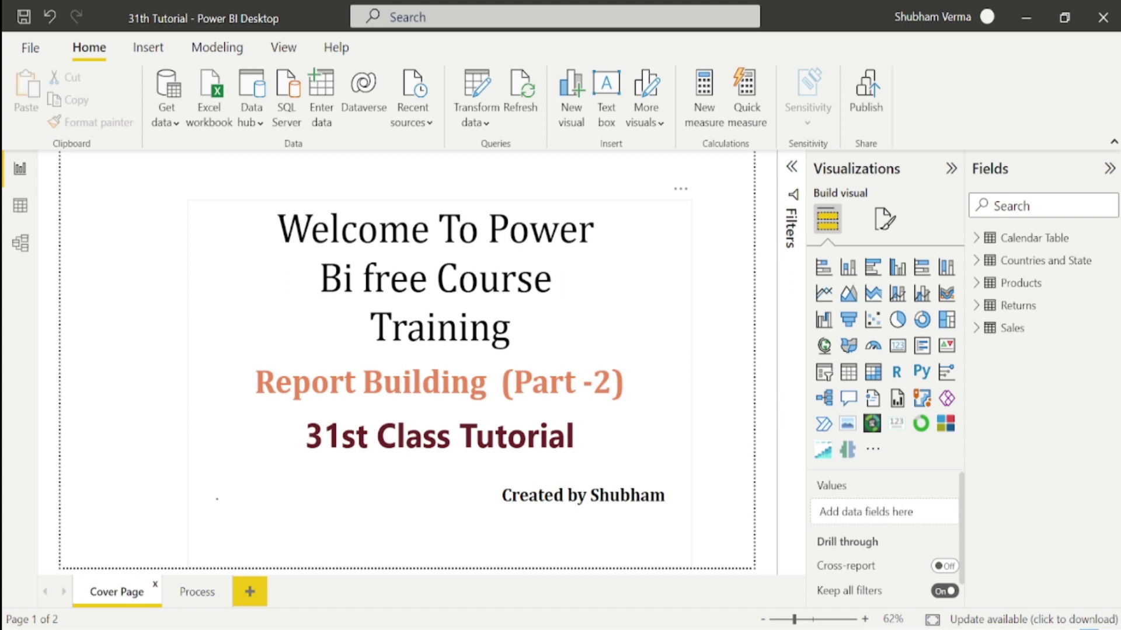
Step: Inspect the data model and browse the Returns, Products and Sales table fields
{"action": "left_click", "coordinate": [20, 243]}
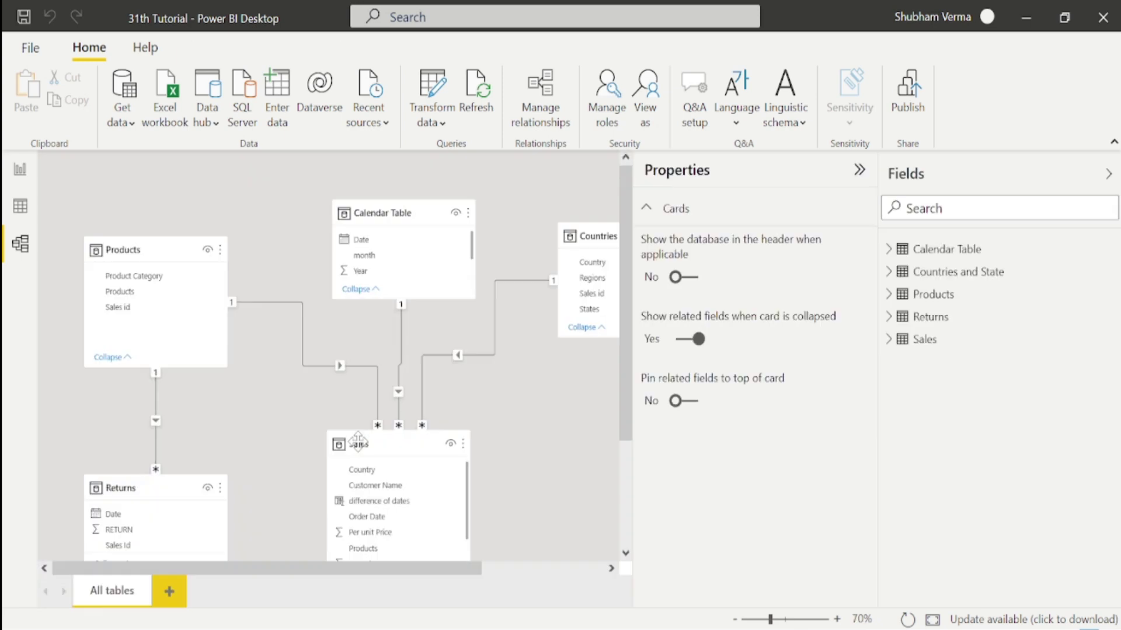
{"action": "left_click_drag", "start_coordinate": [291, 569], "coordinate": [264, 577]}
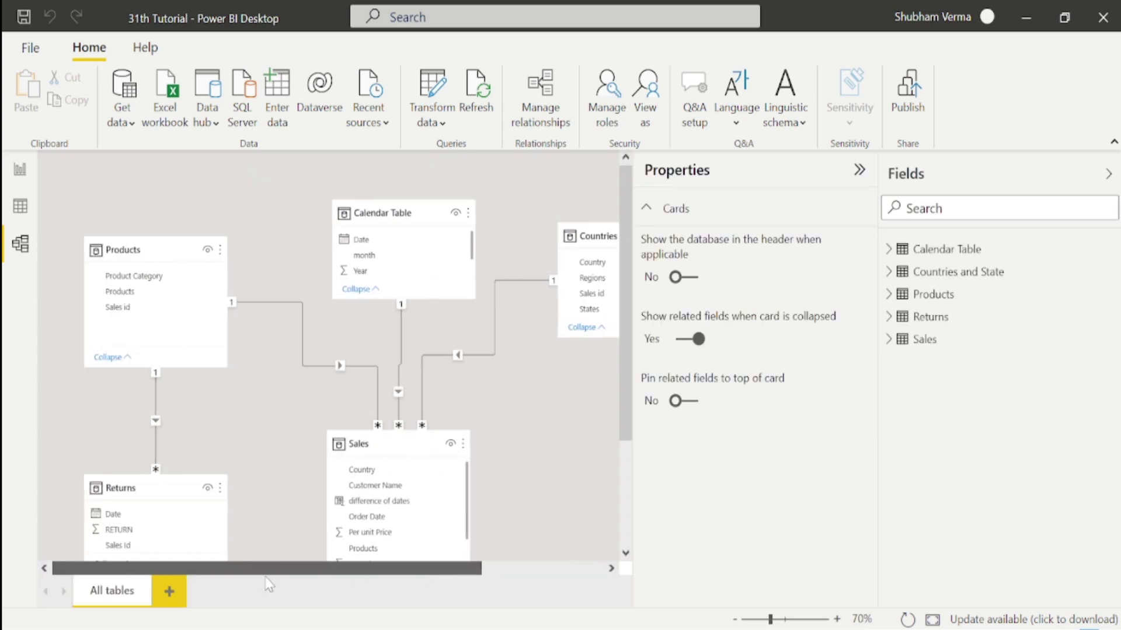
{"action": "left_click", "coordinate": [20, 169]}
{"action": "left_click", "coordinate": [977, 306]}
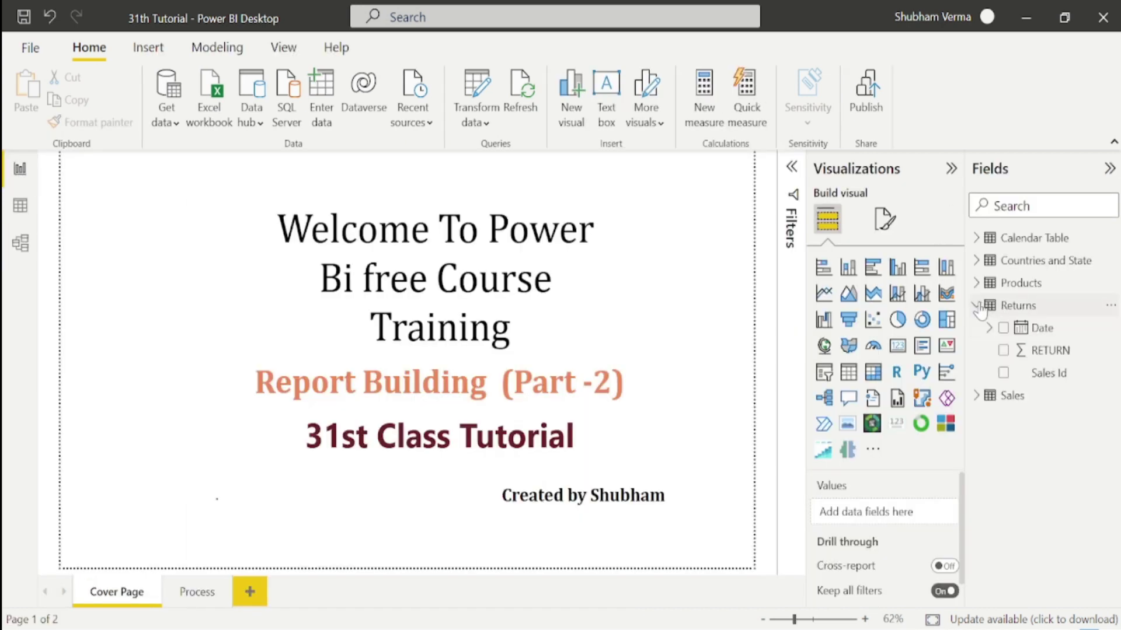
{"action": "left_click", "coordinate": [982, 286]}
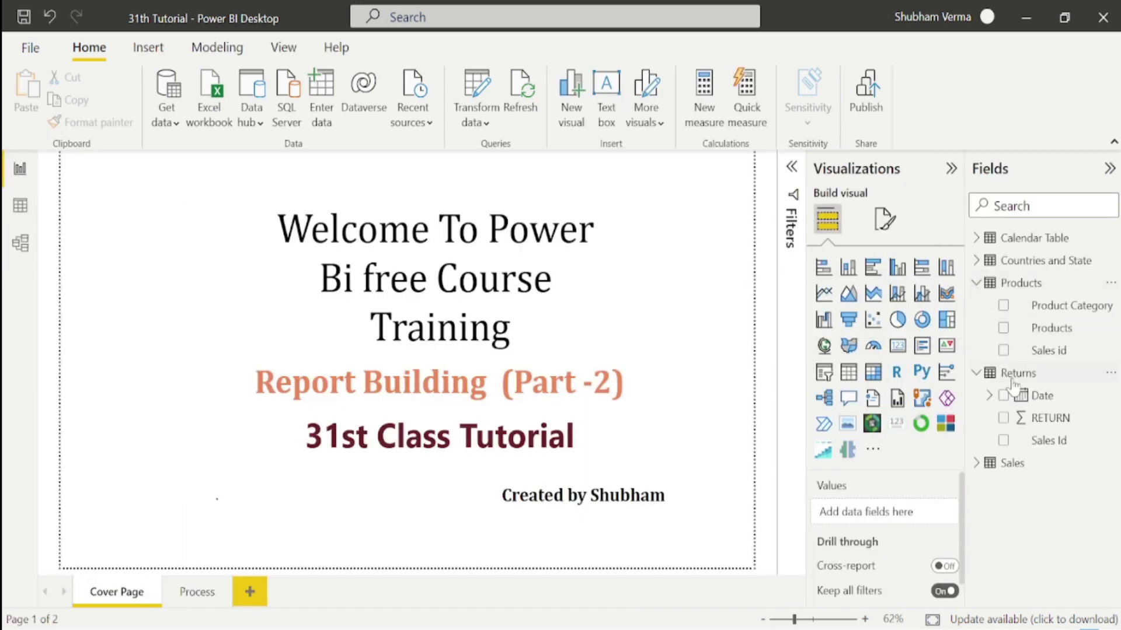
{"action": "left_click", "coordinate": [982, 287]}
{"action": "left_click", "coordinate": [976, 395]}
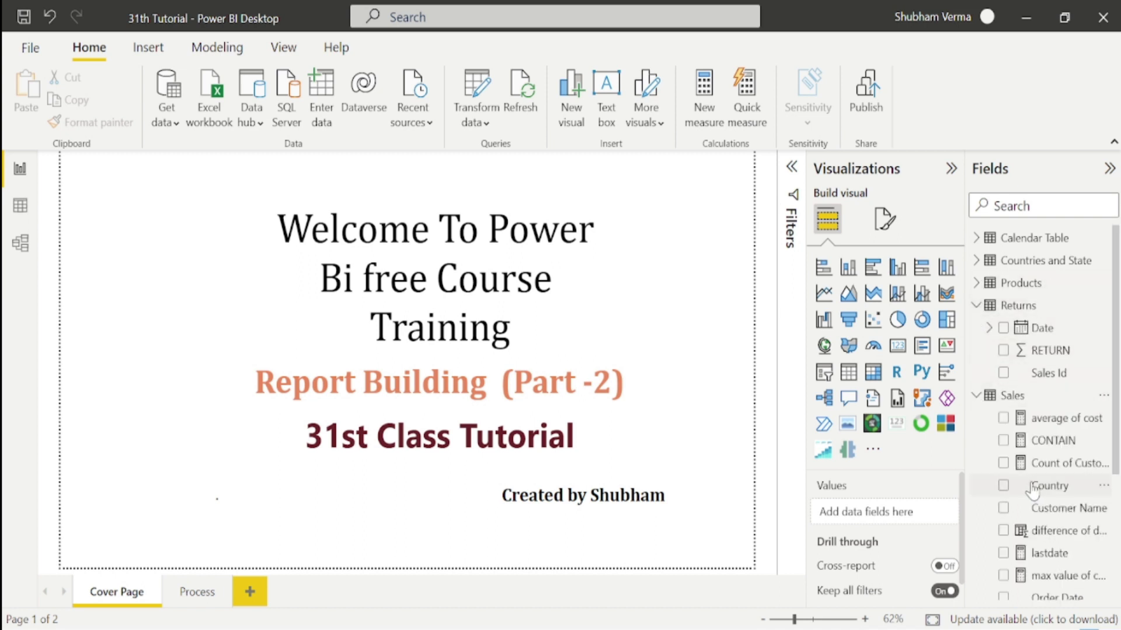
{"action": "scroll", "coordinate": [1040, 472], "scroll_direction": "down", "scroll_amount": 2}
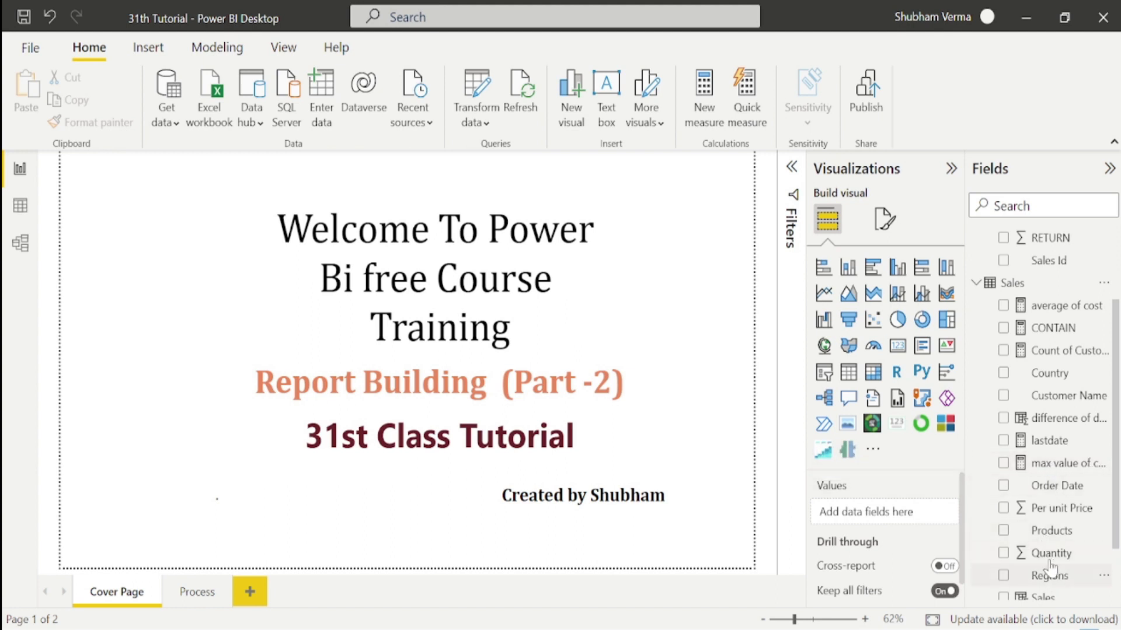
{"action": "scroll", "coordinate": [1044, 525], "scroll_direction": "up", "scroll_amount": 2}
{"action": "left_click", "coordinate": [976, 305]}
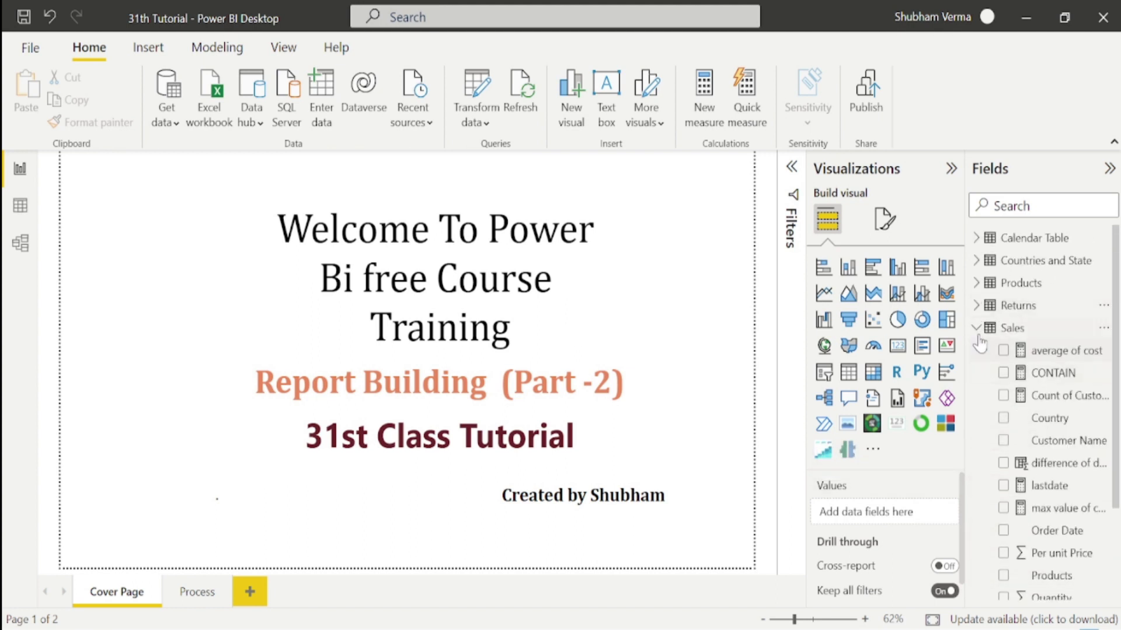
{"action": "left_click", "coordinate": [975, 328]}
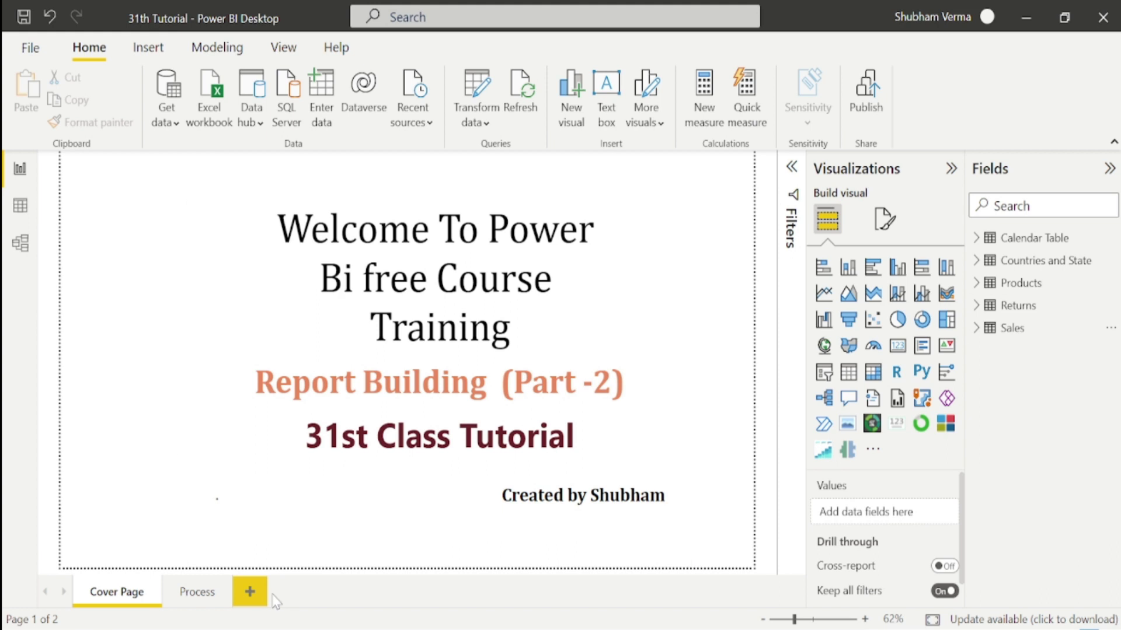
Step: Add a new page with a wide text box across the top reading 'Sales Analysis'
{"action": "left_click", "coordinate": [251, 593]}
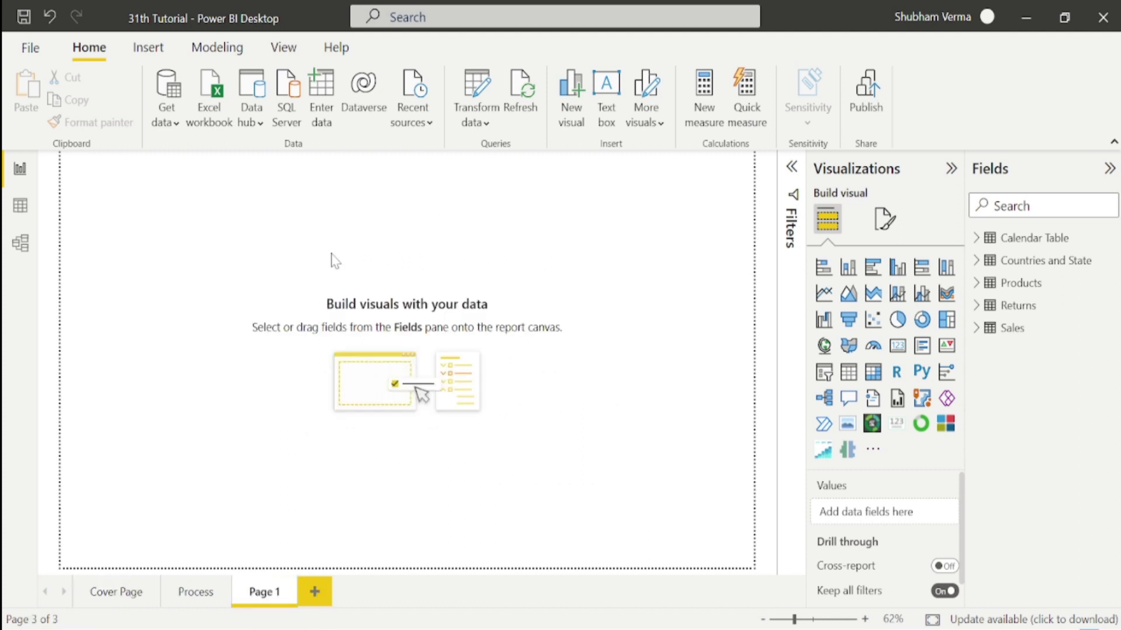
{"action": "left_click", "coordinate": [611, 123]}
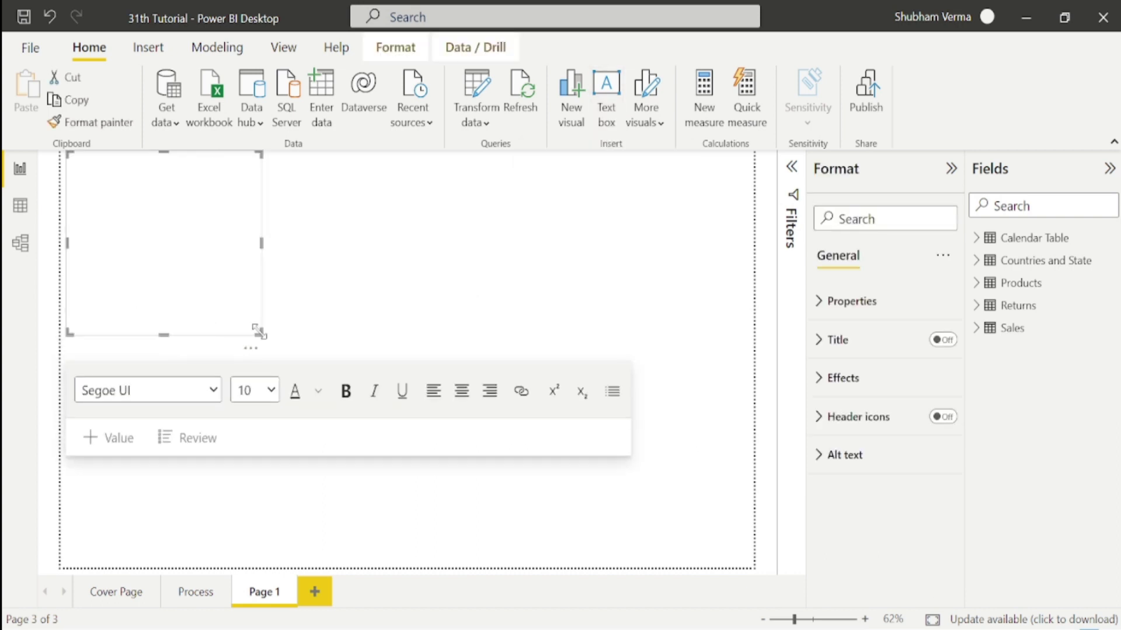
{"action": "left_click_drag", "start_coordinate": [258, 331], "coordinate": [742, 200]}
{"action": "type", "text": "Sales Analysis"}
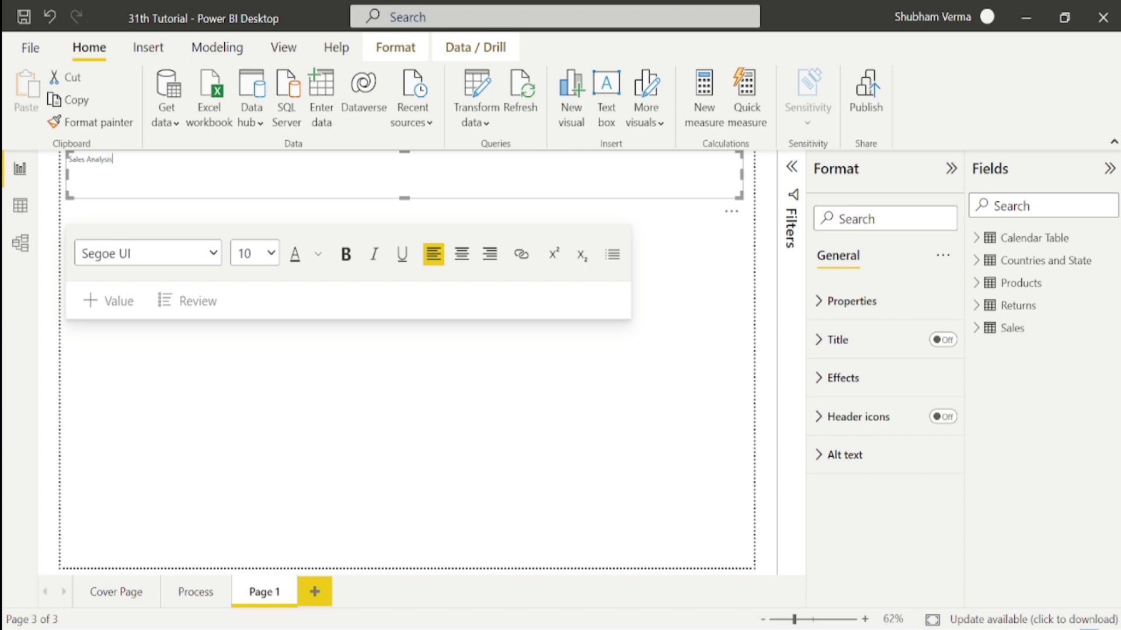
Step: Format the title as 32 pt, centered, bold Times New Roman
{"action": "key", "text": "shift+Left"}
{"action": "key", "text": "shift+Left"}
{"action": "key", "text": "shift+Left"}
{"action": "key", "text": "shift+Left"}
{"action": "key", "text": "shift+Left"}
{"action": "key", "text": "shift+Left"}
{"action": "key", "text": "shift+Left"}
{"action": "key", "text": "shift+Left"}
{"action": "key", "text": "shift+Left"}
{"action": "key", "text": "shift+Left"}
{"action": "key", "text": "shift+Left"}
{"action": "key", "text": "shift+Left"}
{"action": "key", "text": "shift+Left"}
{"action": "key", "text": "shift+Left"}
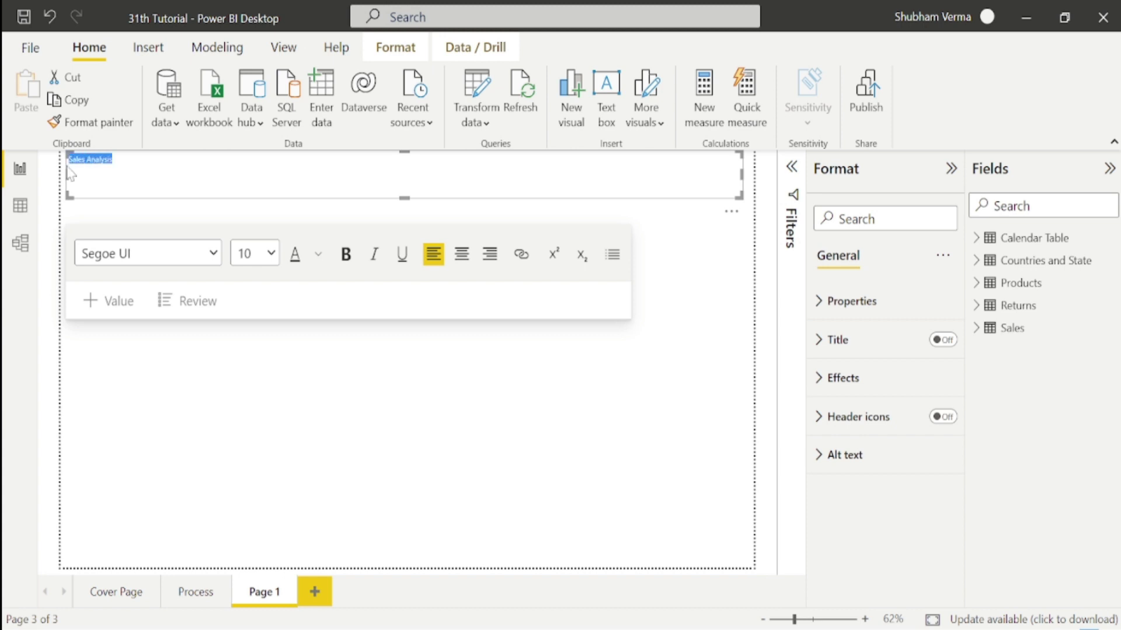
{"action": "left_click", "coordinate": [271, 253]}
{"action": "left_click", "coordinate": [252, 500]}
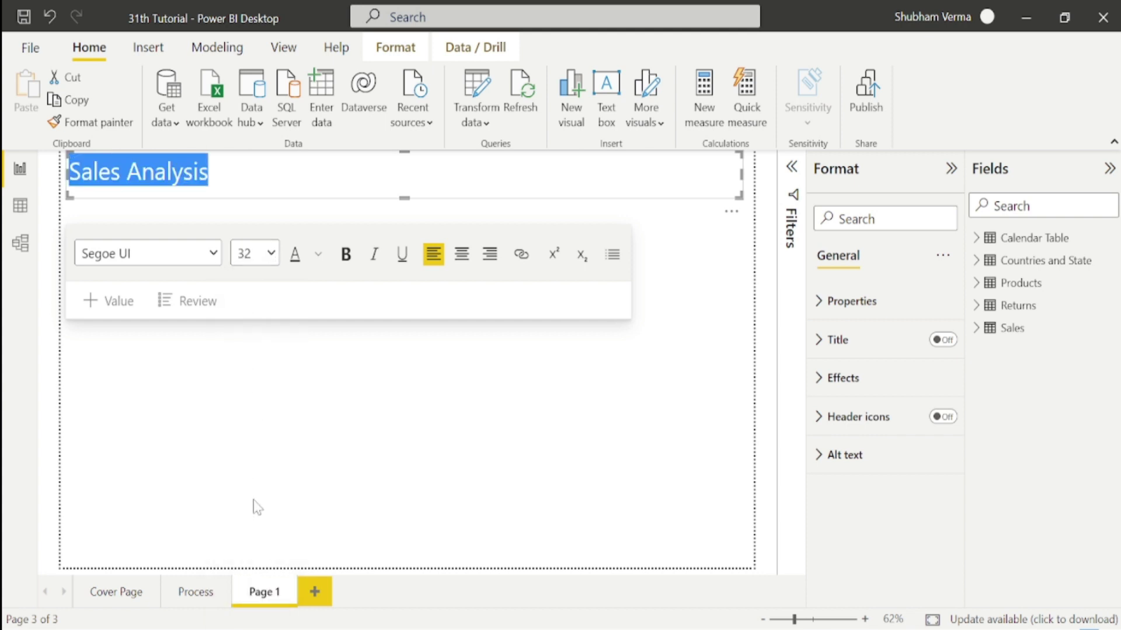
{"action": "left_click", "coordinate": [462, 260]}
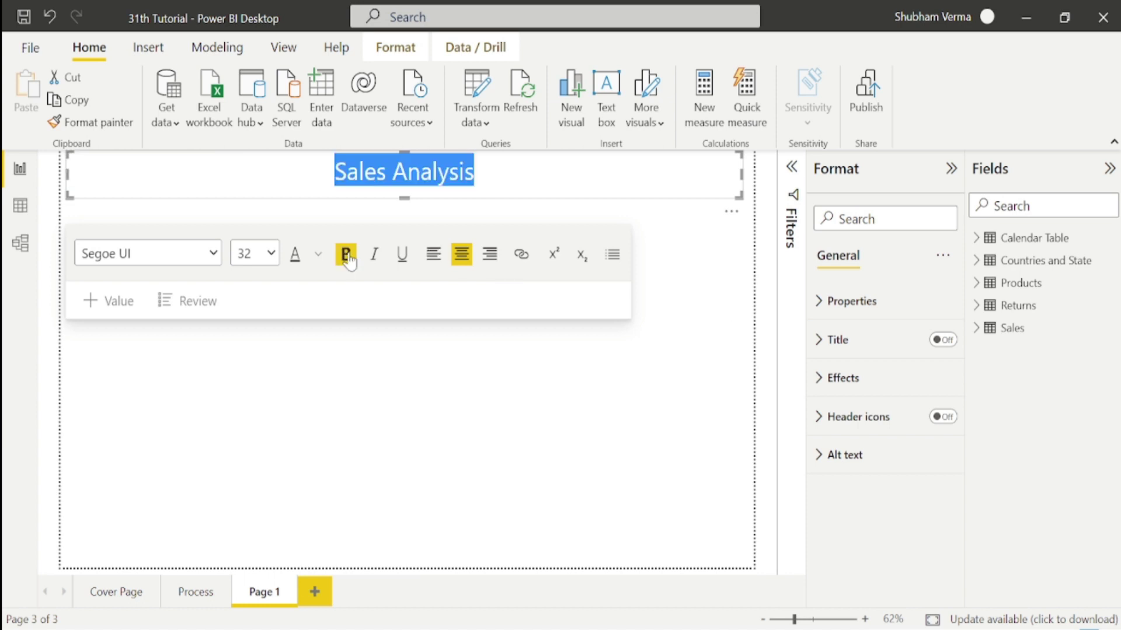
{"action": "left_click", "coordinate": [347, 257]}
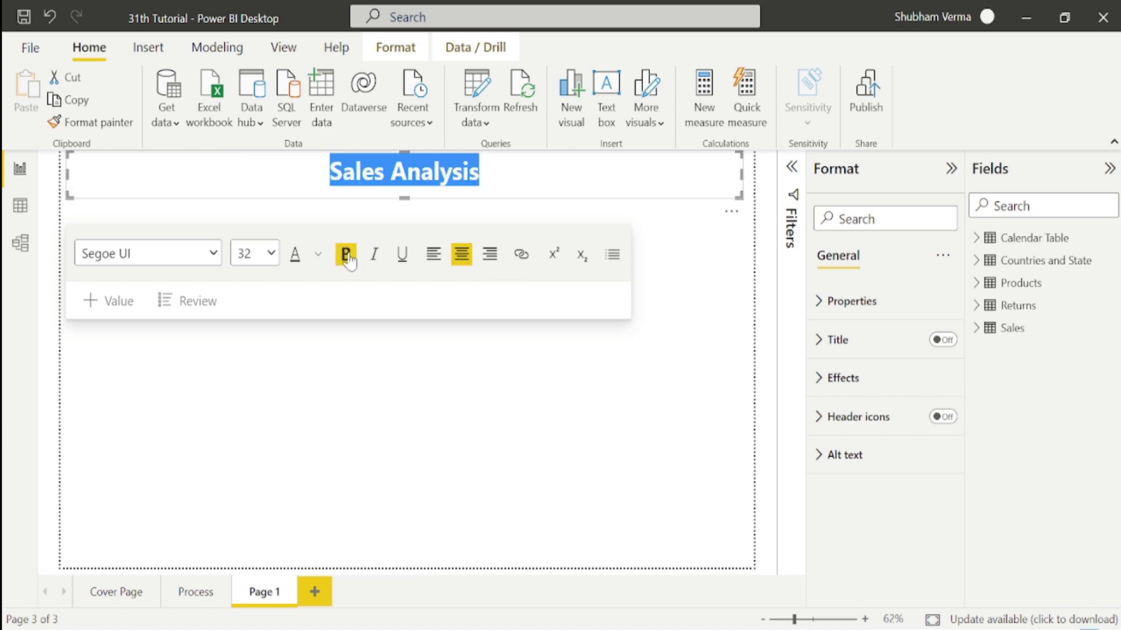
{"action": "left_click", "coordinate": [213, 253]}
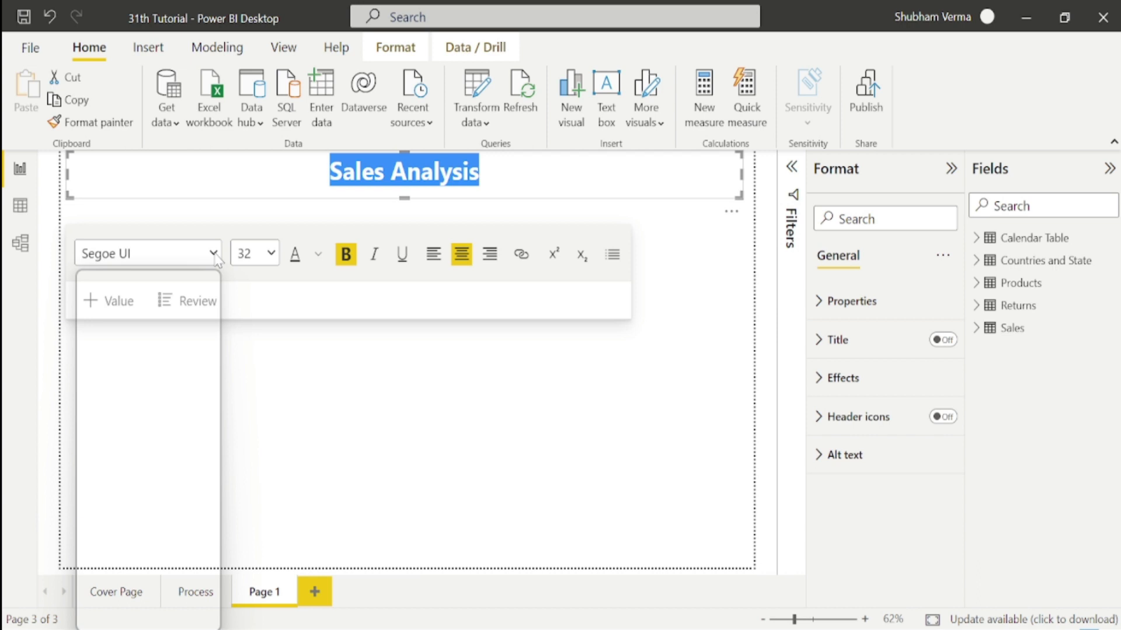
{"action": "scroll", "coordinate": [144, 562], "scroll_direction": "down", "scroll_amount": 1}
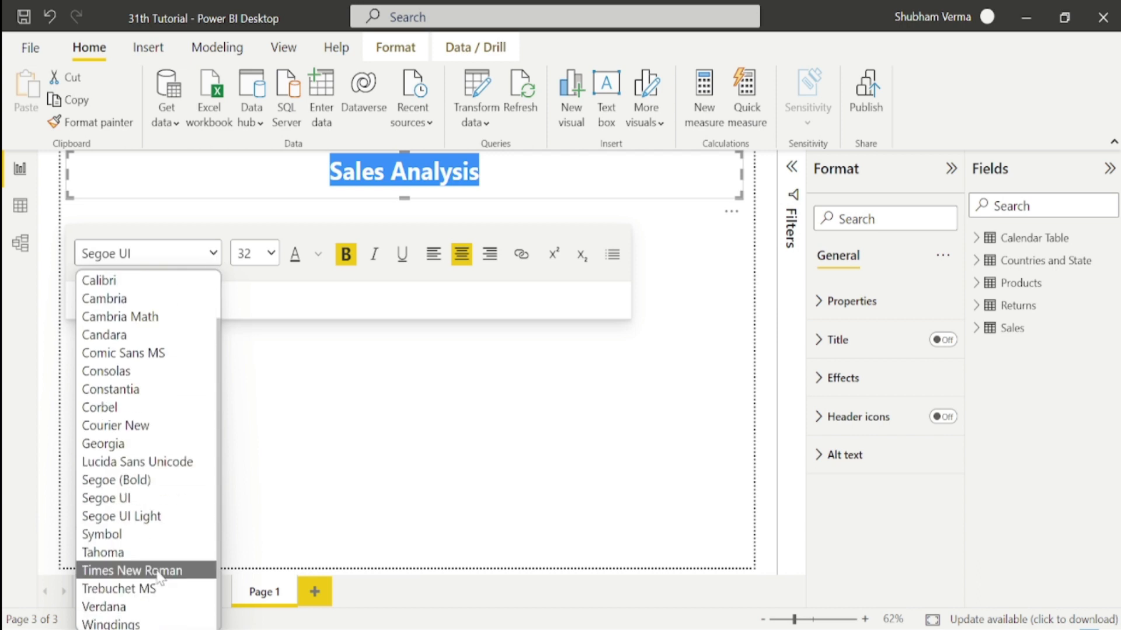
{"action": "left_click", "coordinate": [158, 571]}
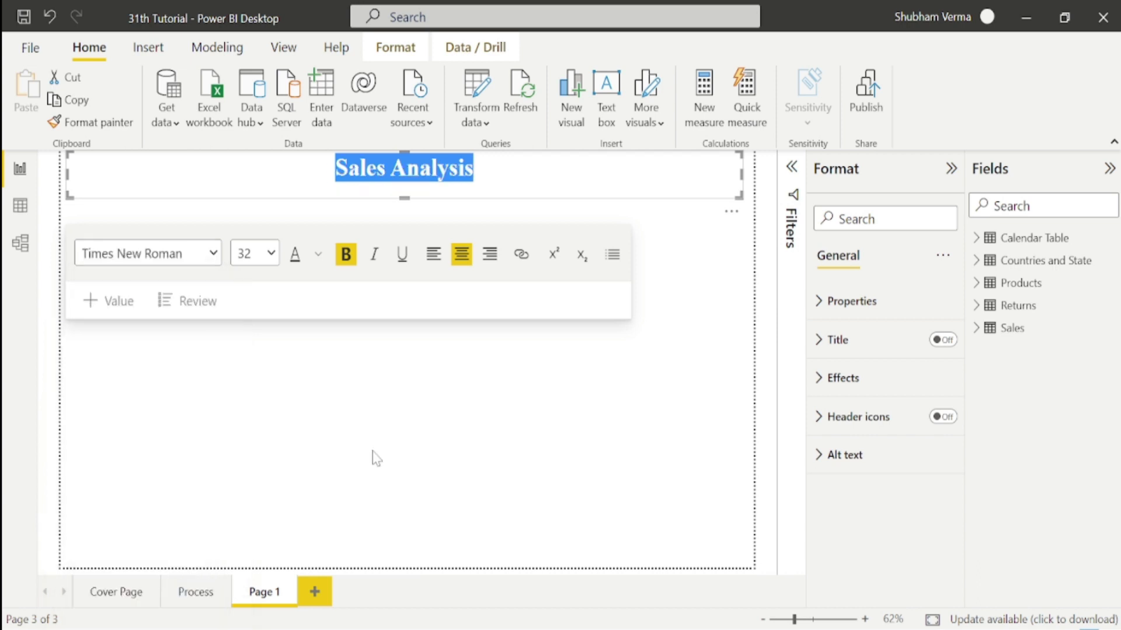
{"action": "left_click", "coordinate": [492, 204]}
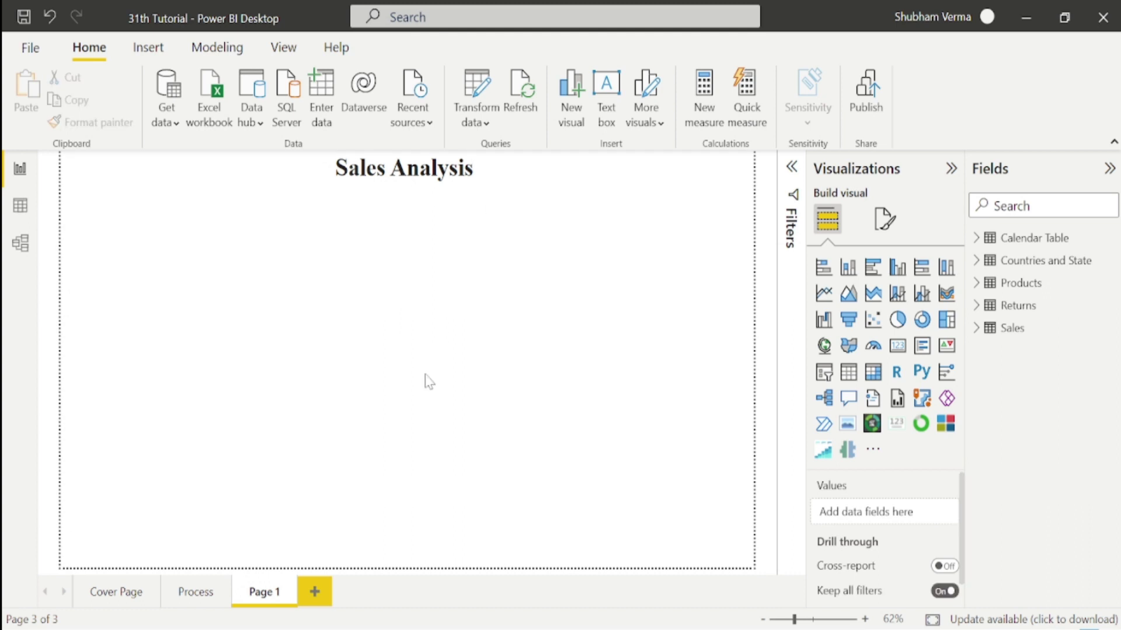
{"action": "left_click", "coordinate": [1010, 328]}
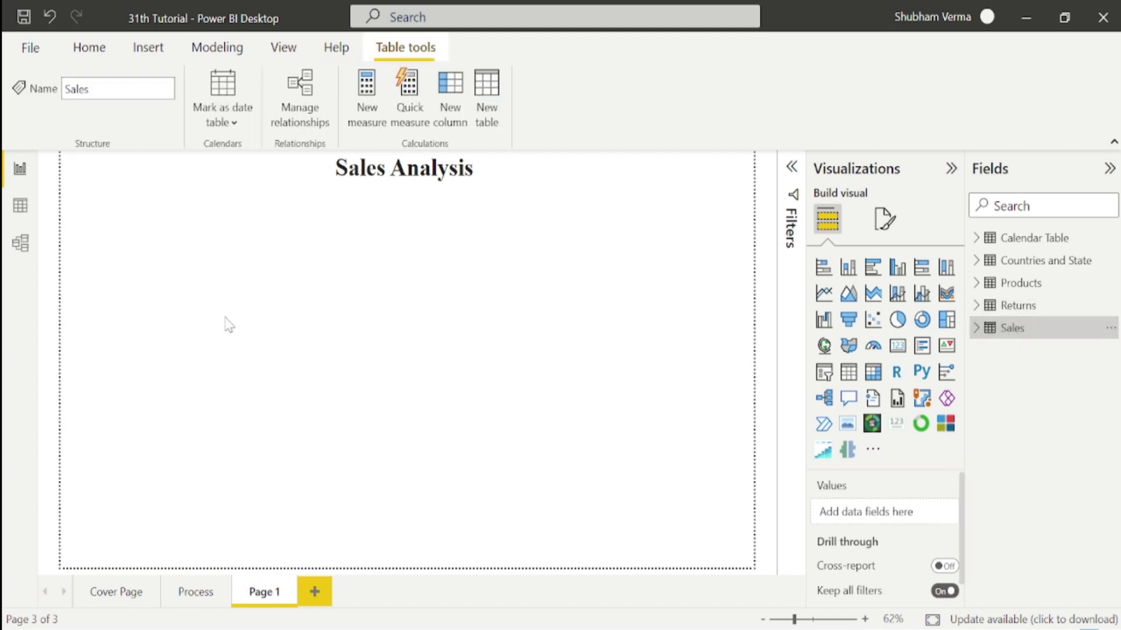
{"action": "left_click", "coordinate": [19, 206]}
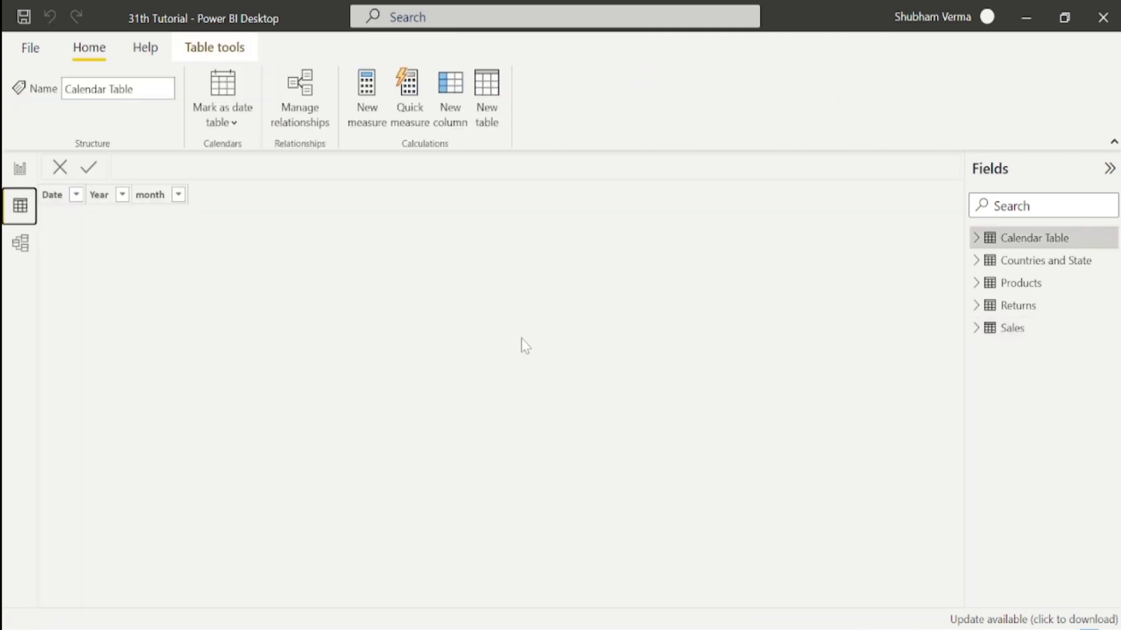
{"action": "left_click", "coordinate": [1023, 329]}
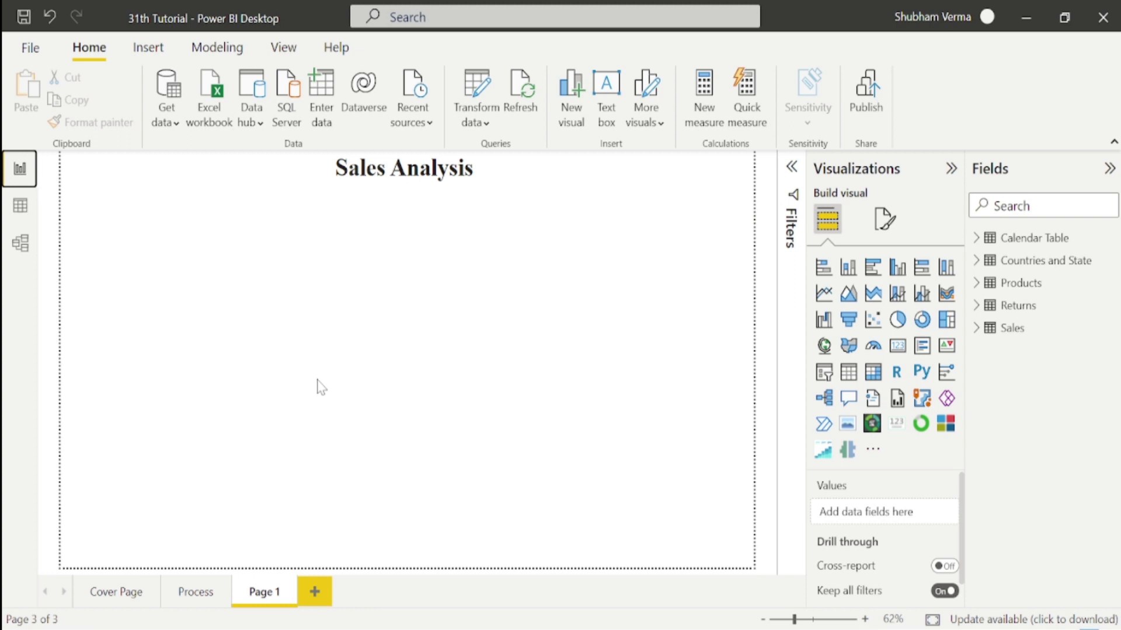
Step: Check the table data, then add an empty card visual shrunk to a small box at left
{"action": "left_click", "coordinate": [28, 214]}
{"action": "left_click", "coordinate": [788, 197]}
{"action": "left_click", "coordinate": [902, 350]}
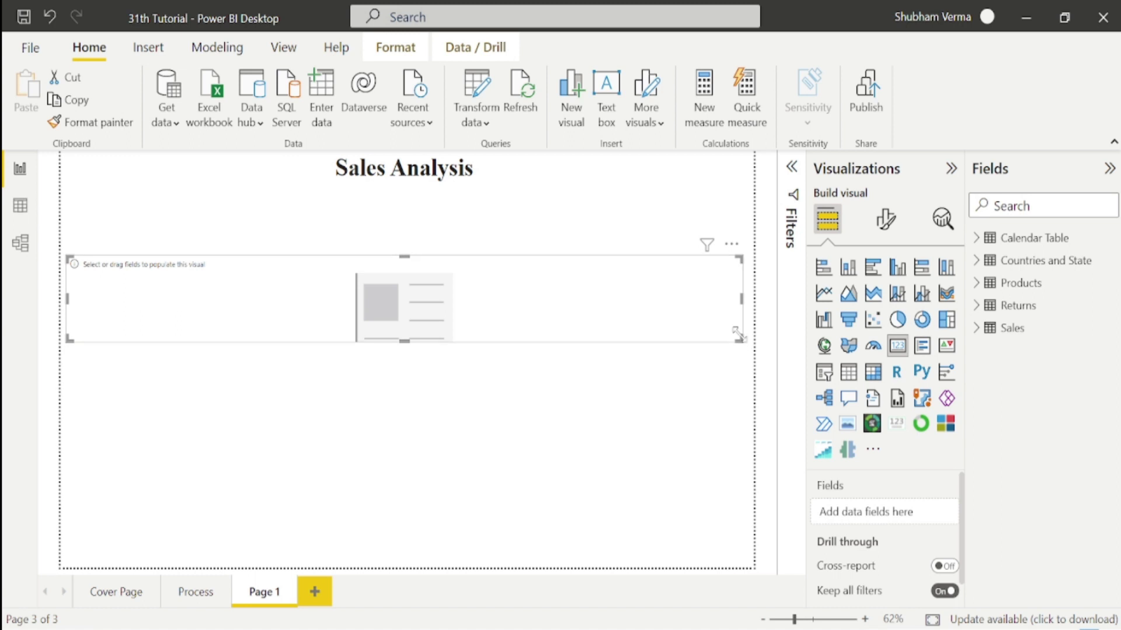
{"action": "left_click_drag", "start_coordinate": [744, 343], "coordinate": [222, 340]}
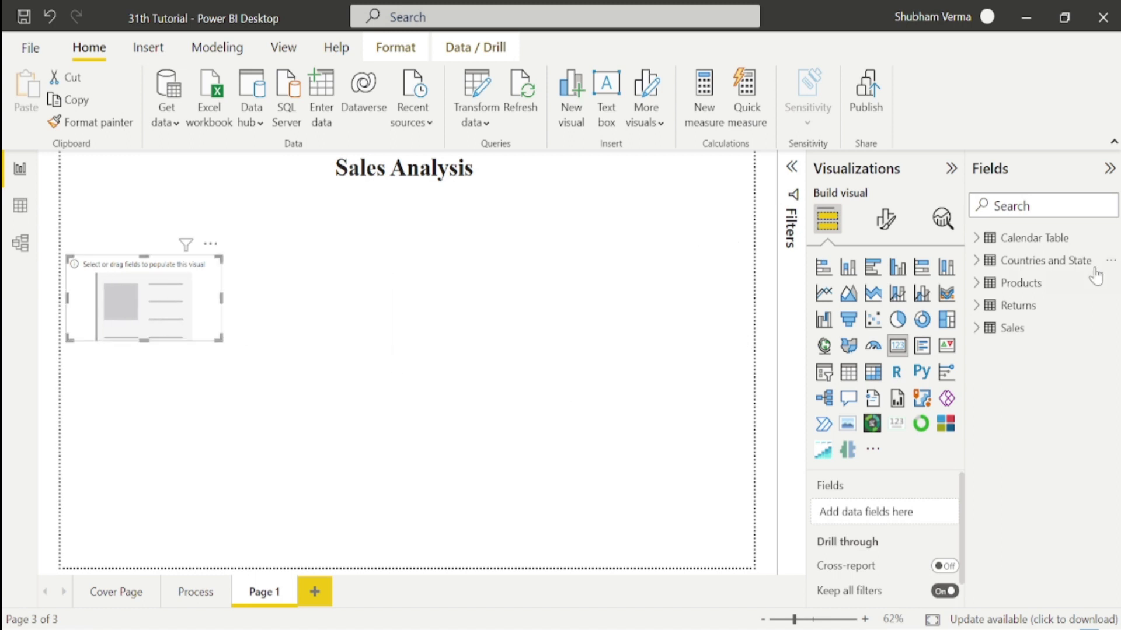
Step: Bring up the Calendar Table's options menu in the Fields pane
{"action": "left_click", "coordinate": [977, 239]}
{"action": "left_click", "coordinate": [976, 239]}
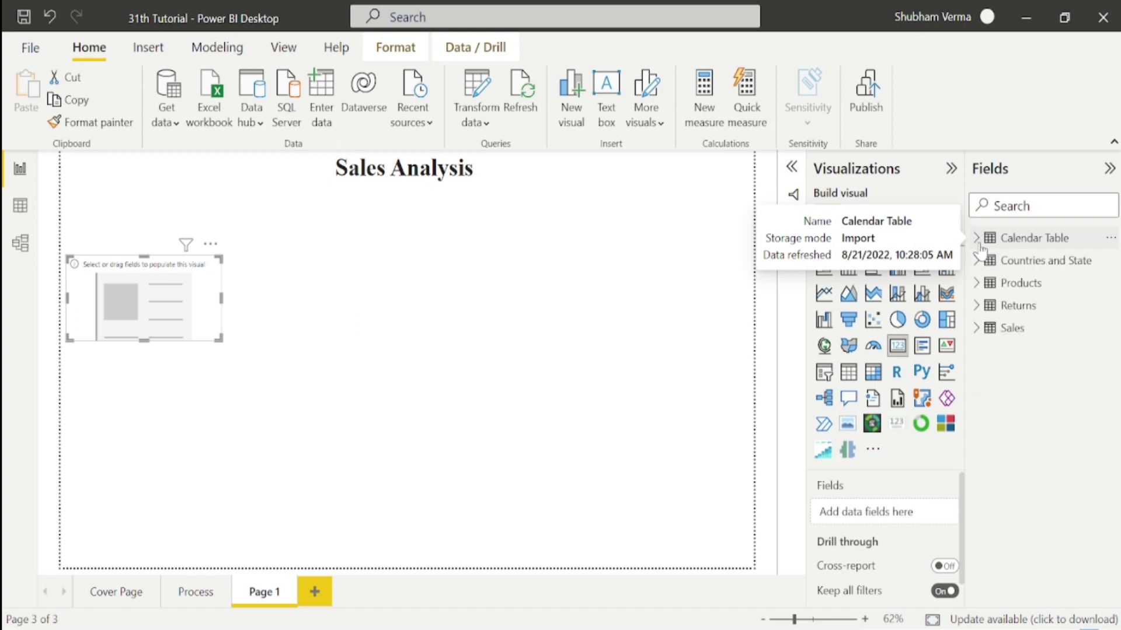
{"action": "left_click", "coordinate": [1111, 241]}
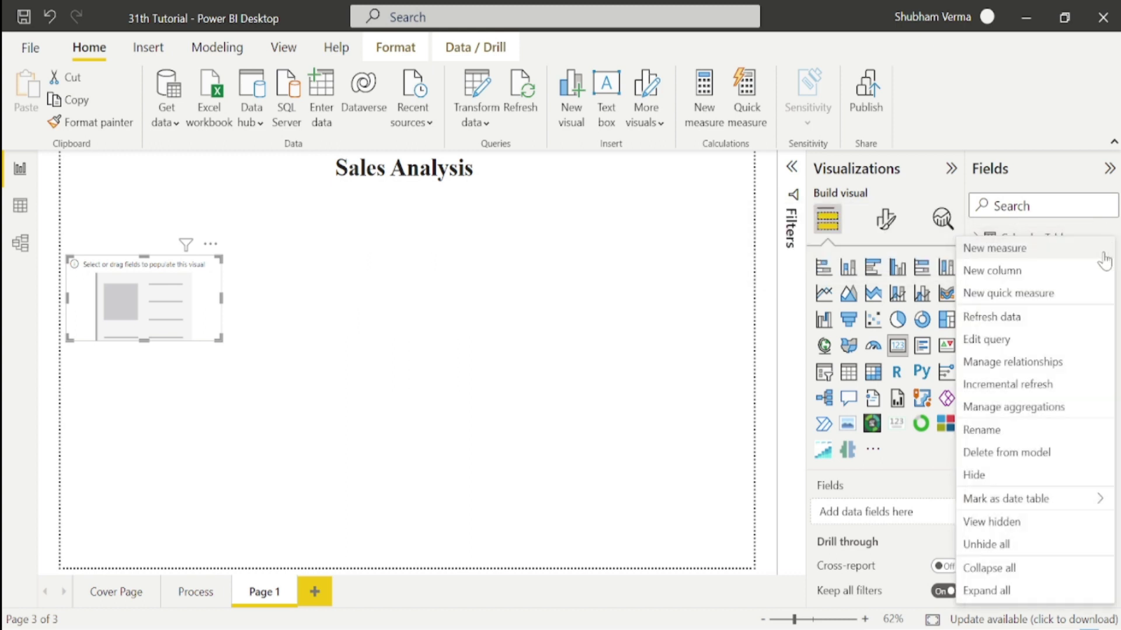
Step: Create a measure 'total sales = SUM(Sales[Sales])' in the Calendar Table
{"action": "left_click", "coordinate": [1020, 251]}
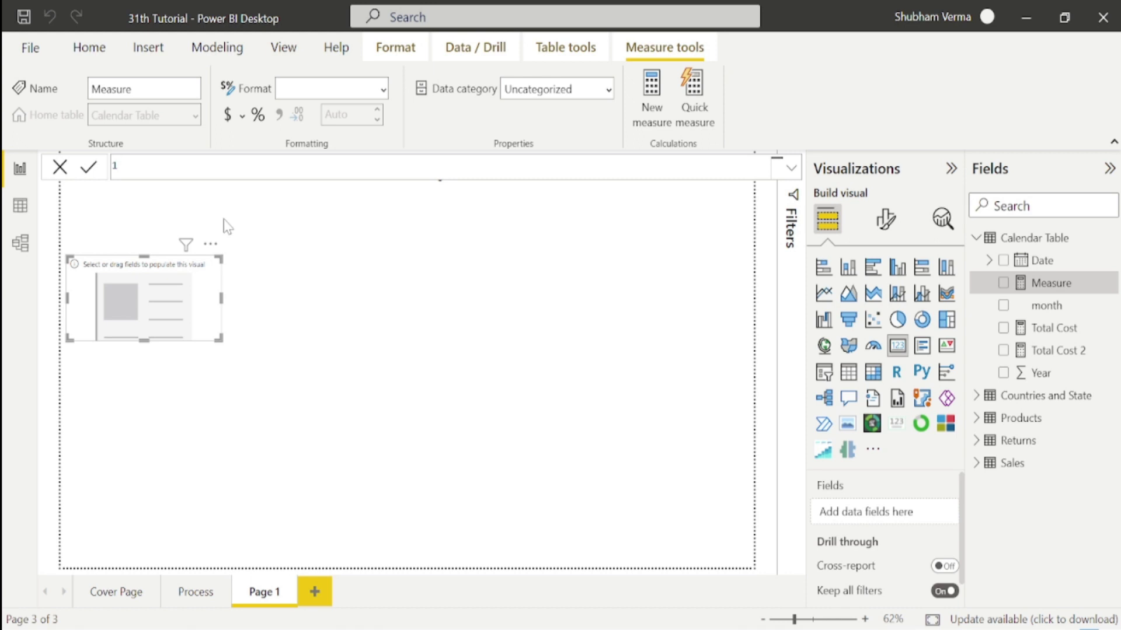
{"action": "type", "text": "total sales = sum"}
{"action": "key", "text": "Tab"}
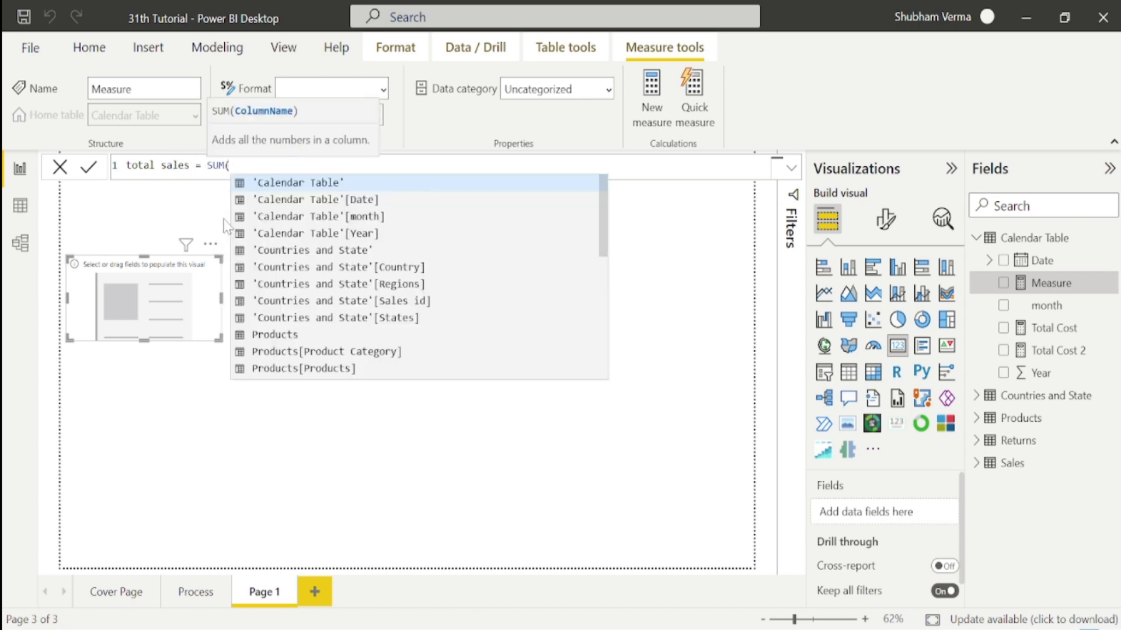
{"action": "type", "text": "sal"}
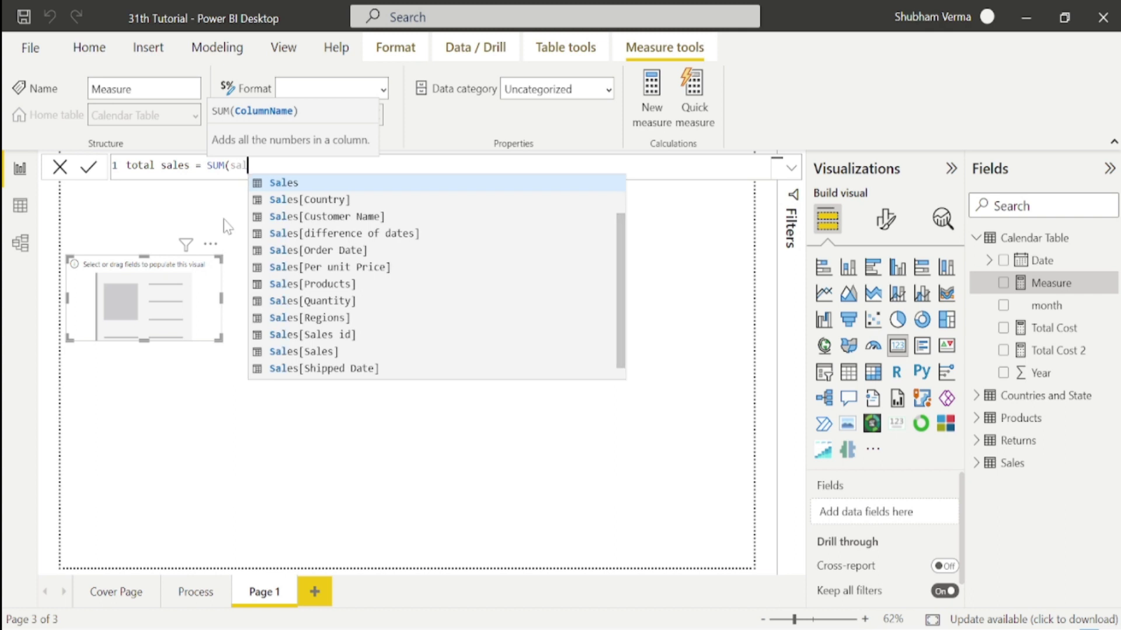
{"action": "type", "text": "e"}
{"action": "key", "text": "Down"}
{"action": "key", "text": "Down"}
{"action": "key", "text": "Down"}
{"action": "key", "text": "Down"}
{"action": "key", "text": "Down"}
{"action": "key", "text": "Down"}
{"action": "key", "text": "Down"}
{"action": "key", "text": "Down"}
{"action": "key", "text": "Down"}
{"action": "key", "text": "Down"}
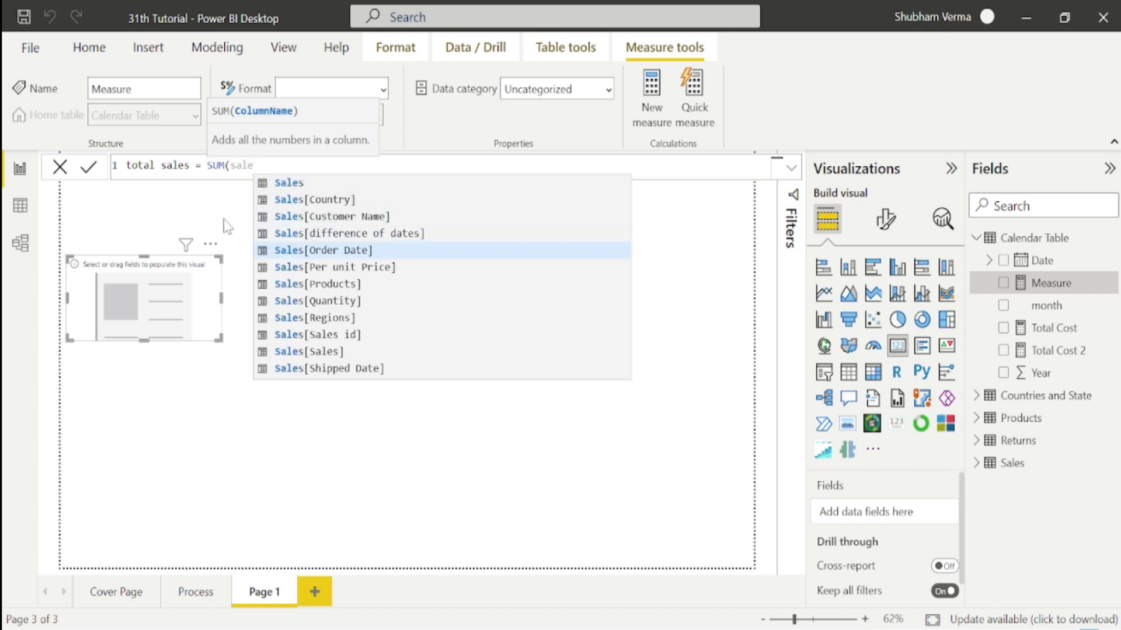
{"action": "key", "text": "Tab"}
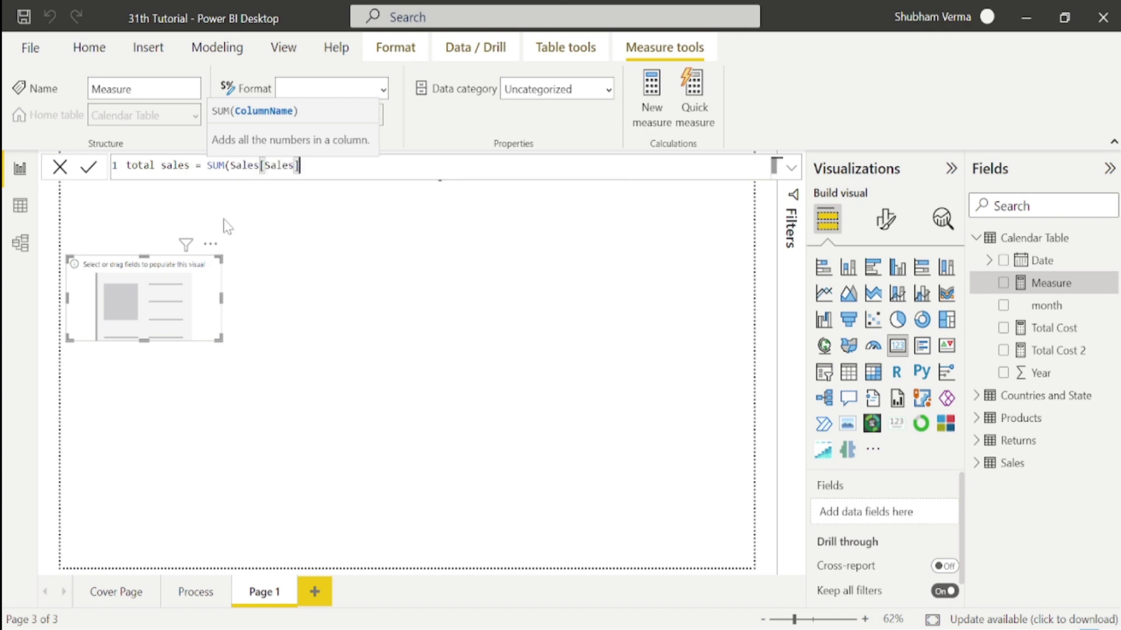
{"action": "type", "text": ")"}
{"action": "key", "text": "Return"}
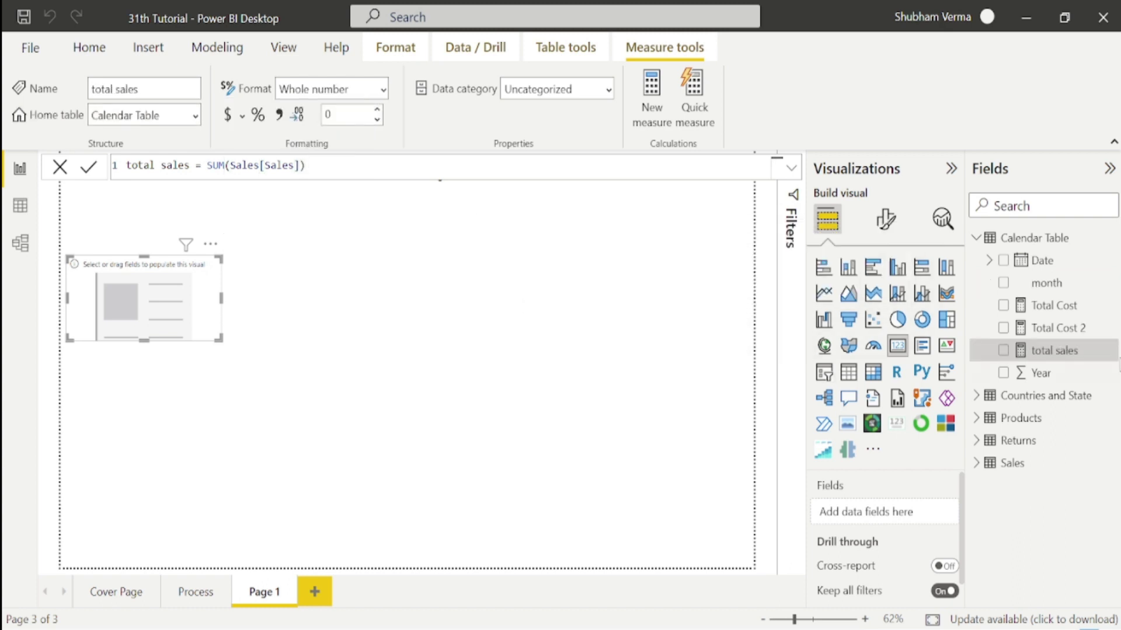
Step: Feed total sales into the card, showing 114K, and centre it below the title
{"action": "left_click_drag", "start_coordinate": [1071, 353], "coordinate": [177, 314]}
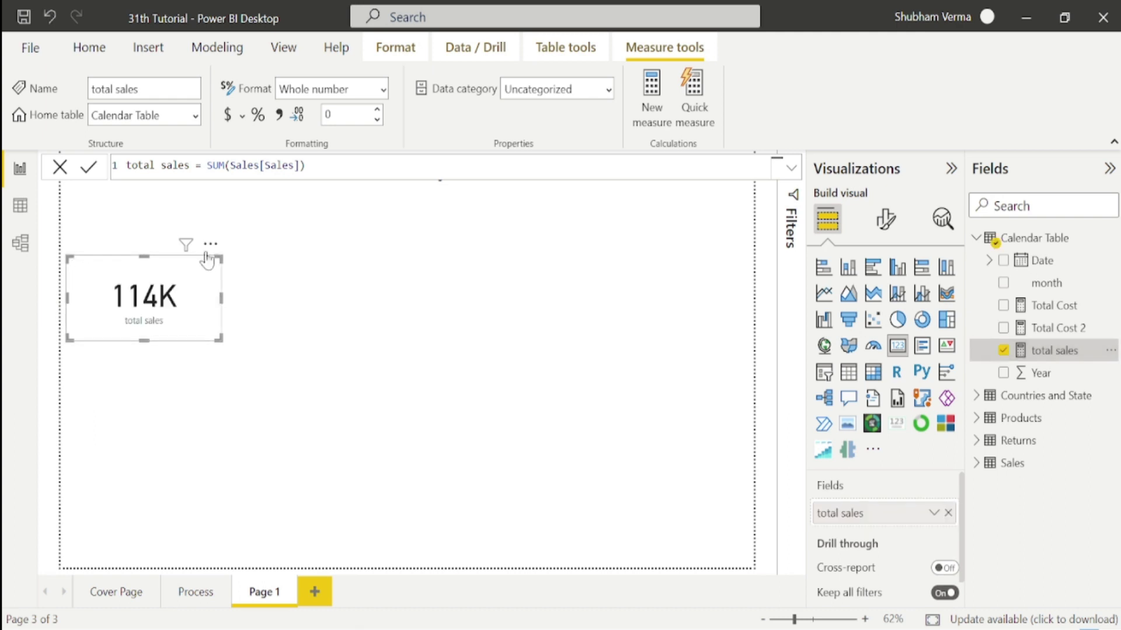
{"action": "left_click_drag", "start_coordinate": [213, 249], "coordinate": [475, 268]}
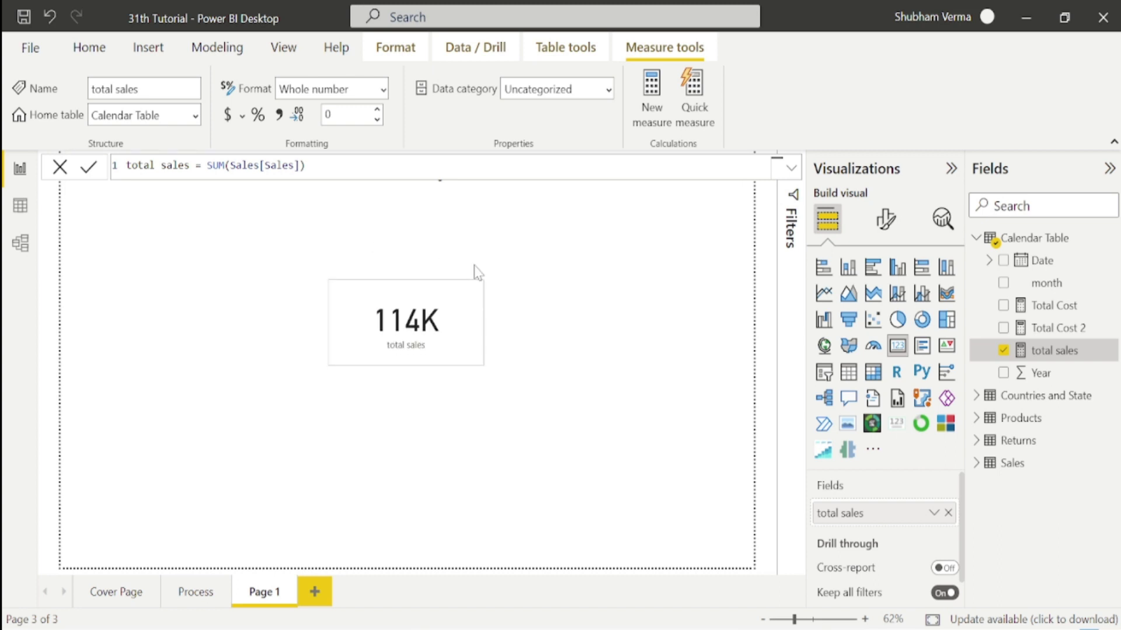
{"action": "left_click", "coordinate": [257, 313]}
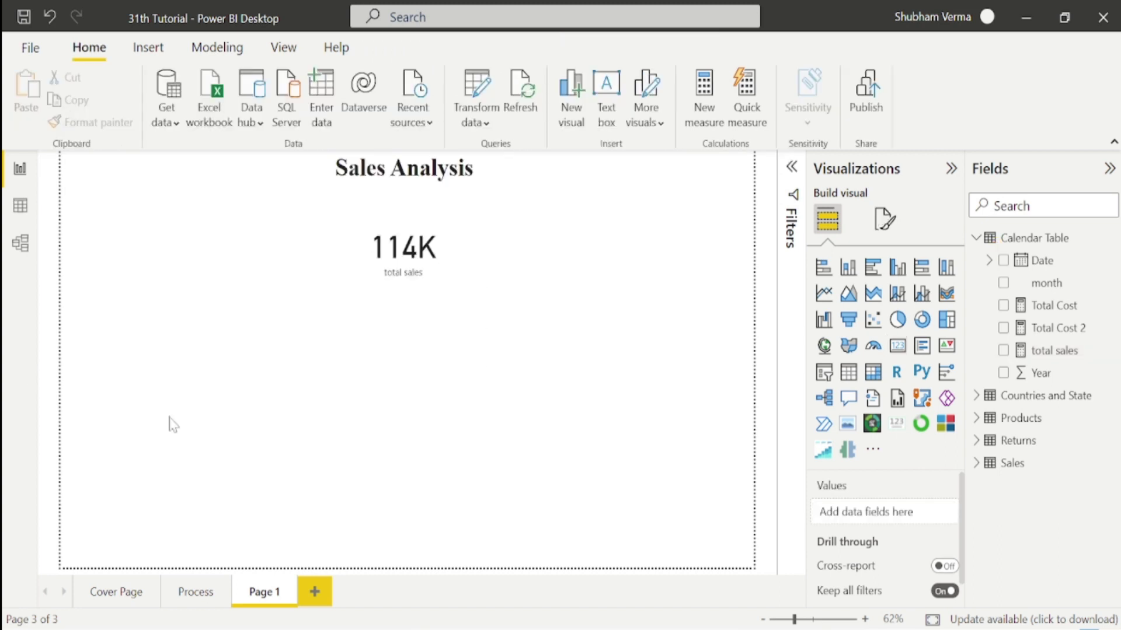
{"action": "left_click", "coordinate": [977, 238]}
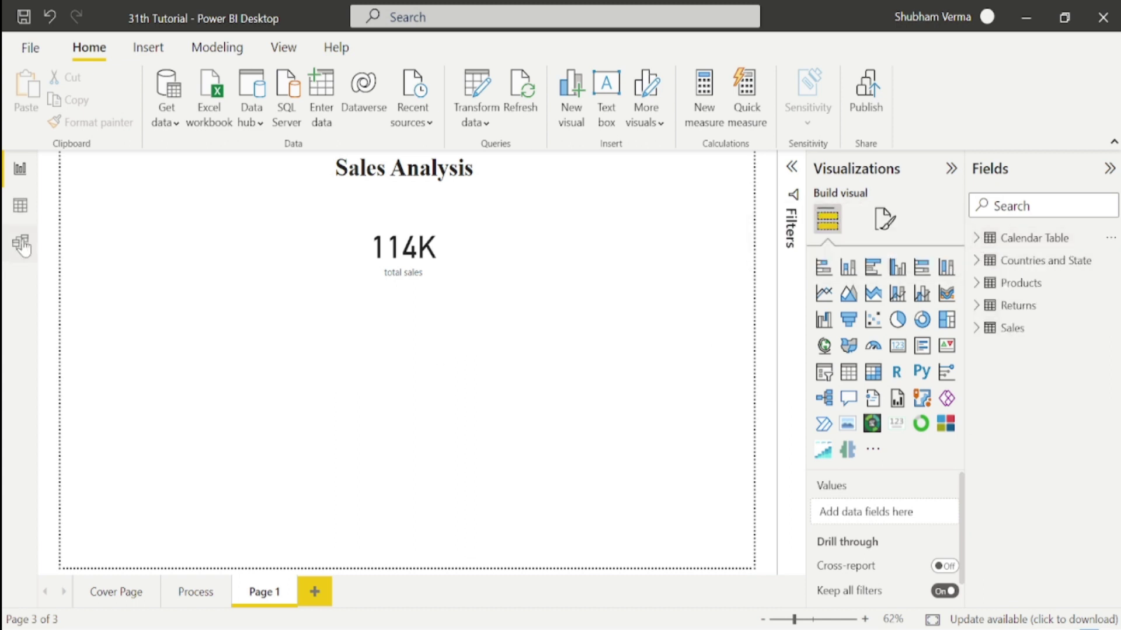
{"action": "left_click", "coordinate": [20, 206]}
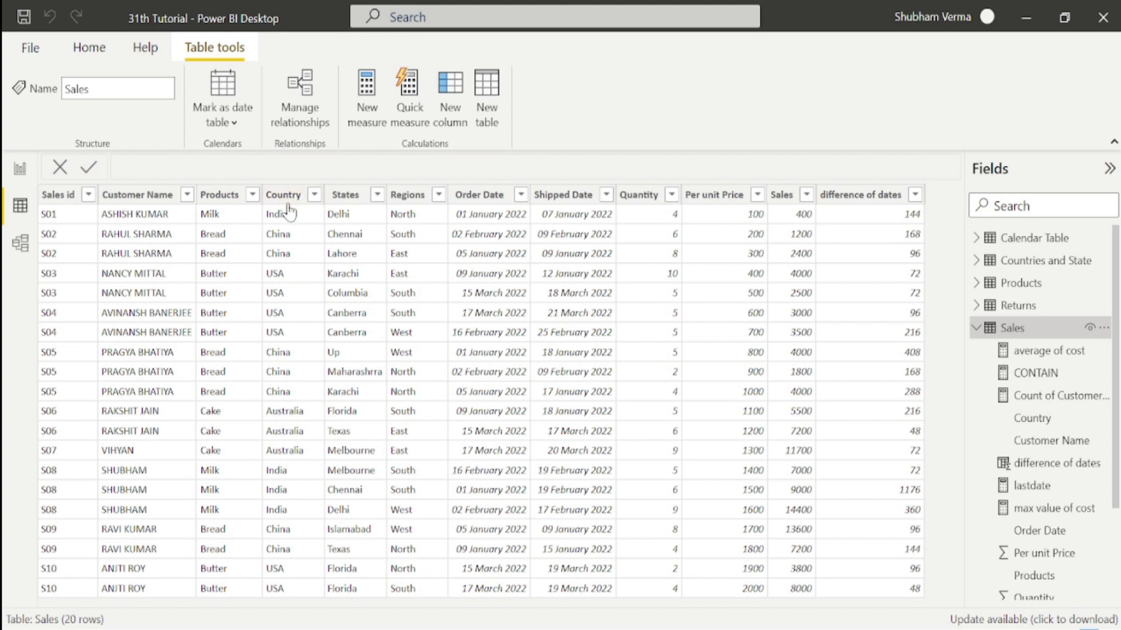
{"action": "left_click", "coordinate": [20, 169]}
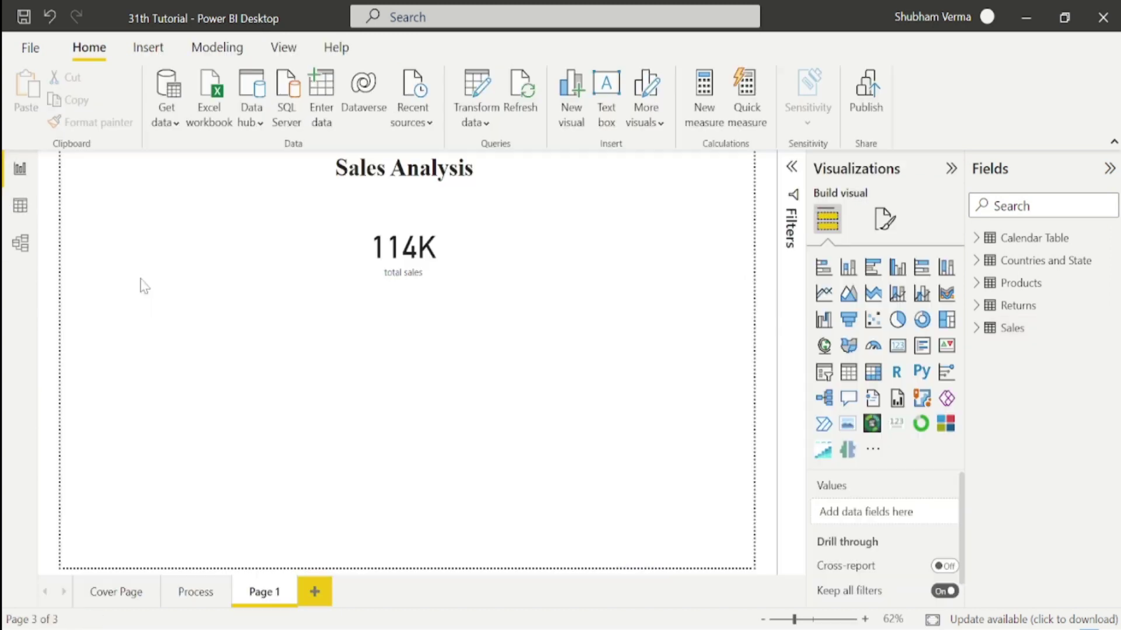
Step: Add a square pie chart visual below the 114K card
{"action": "left_click", "coordinate": [900, 325]}
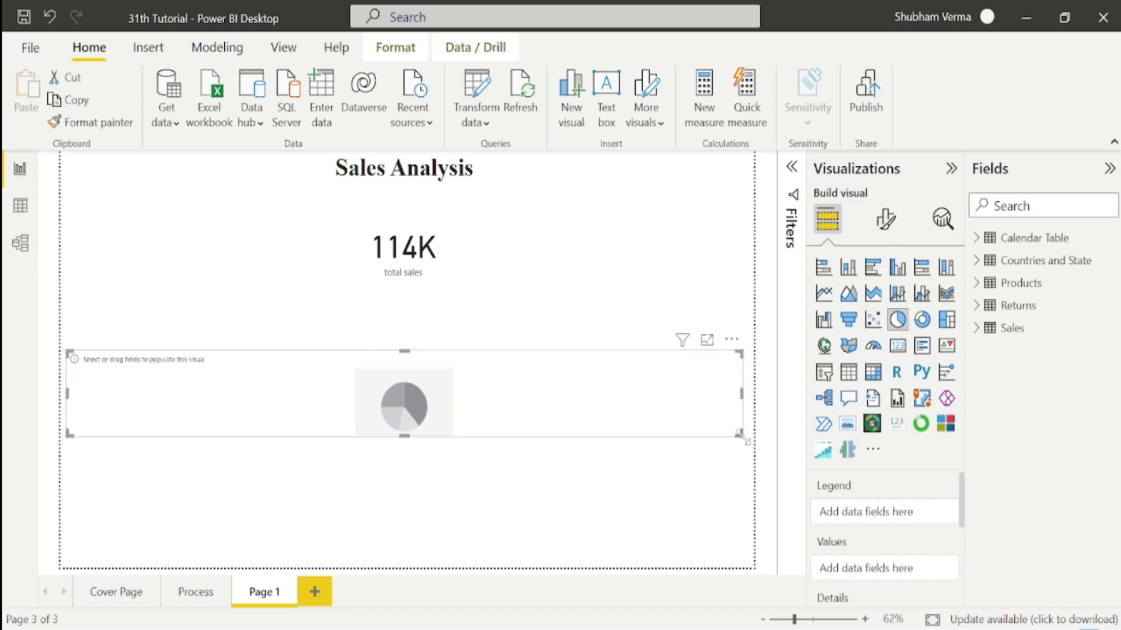
{"action": "left_click_drag", "start_coordinate": [670, 469], "coordinate": [268, 530]}
{"action": "left_click_drag", "start_coordinate": [263, 343], "coordinate": [494, 295]}
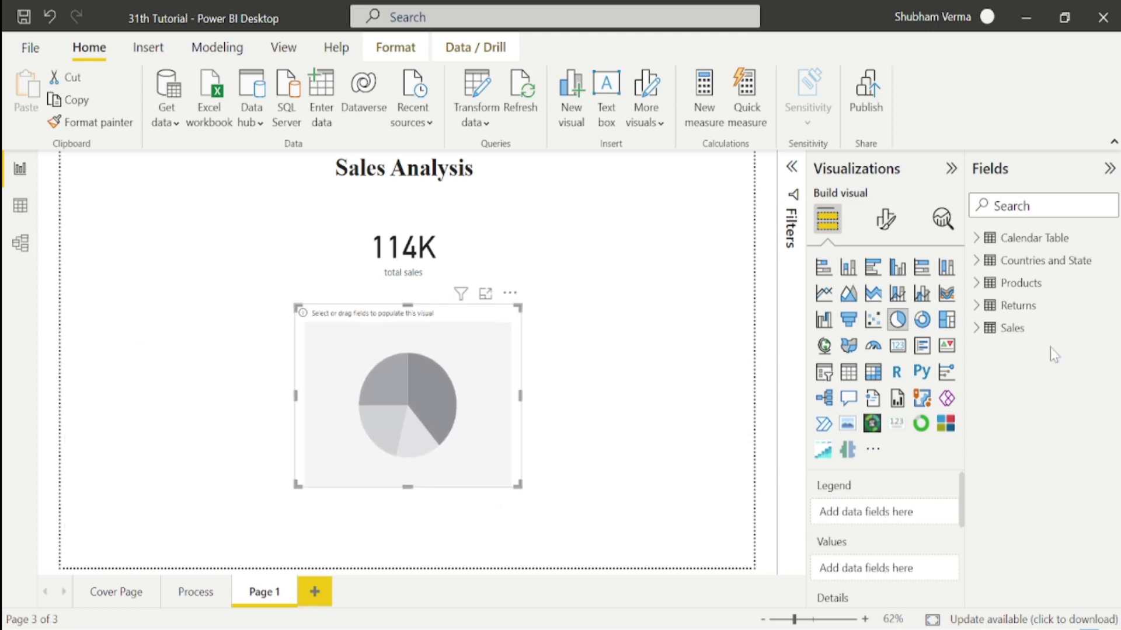
Step: Use Country as the pie's legend and total sales as its values, then reshape slightly
{"action": "left_click", "coordinate": [978, 263]}
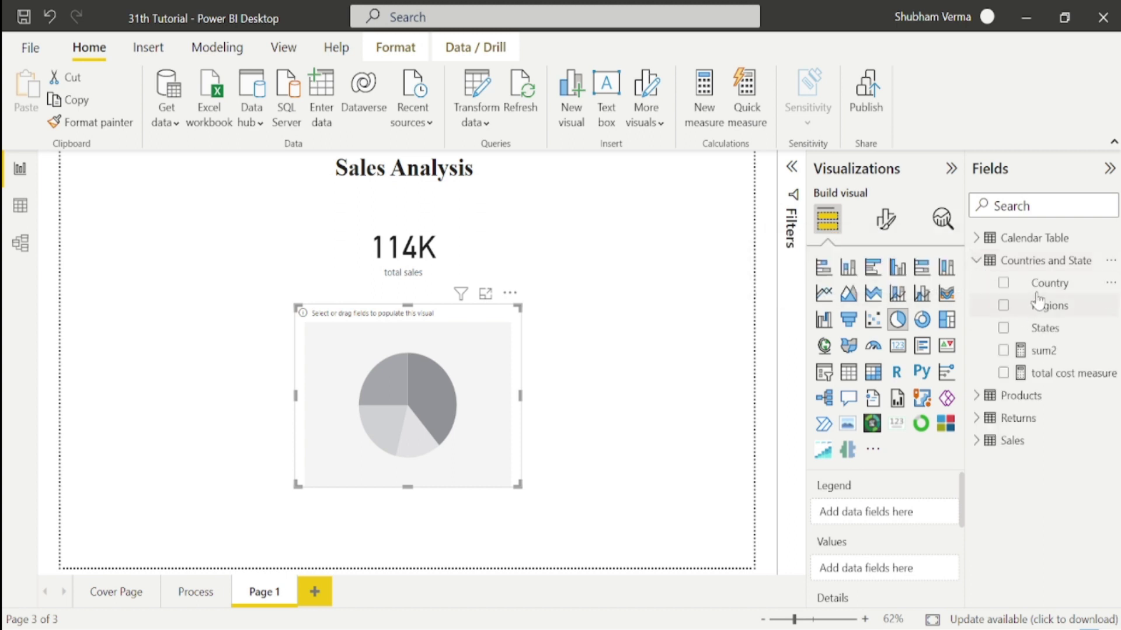
{"action": "left_click_drag", "start_coordinate": [1059, 286], "coordinate": [451, 400]}
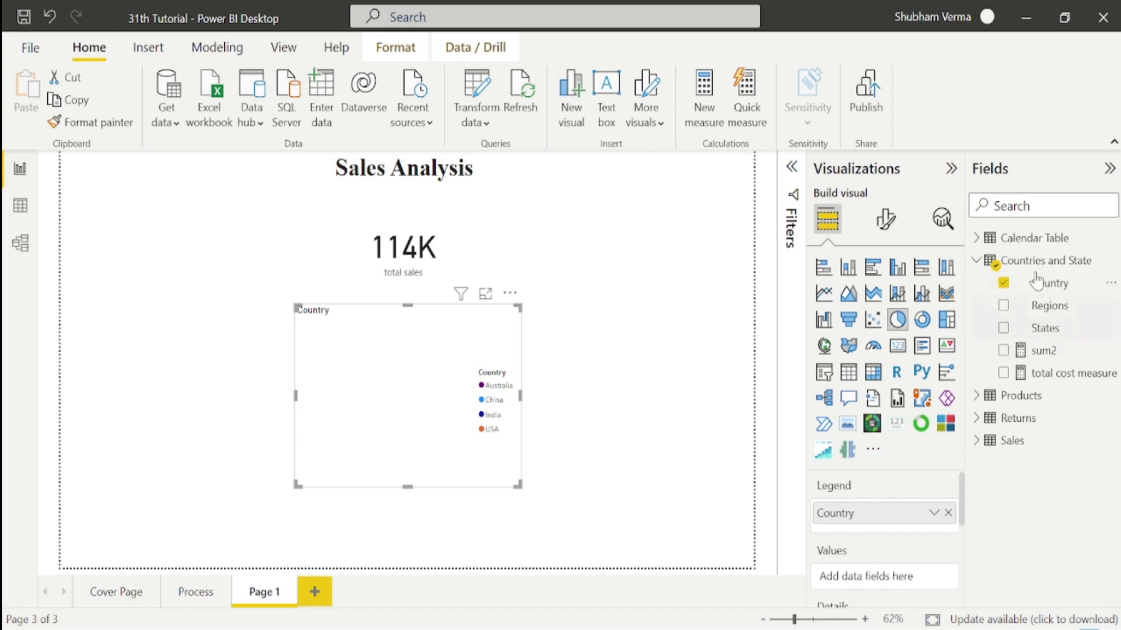
{"action": "left_click", "coordinate": [977, 261]}
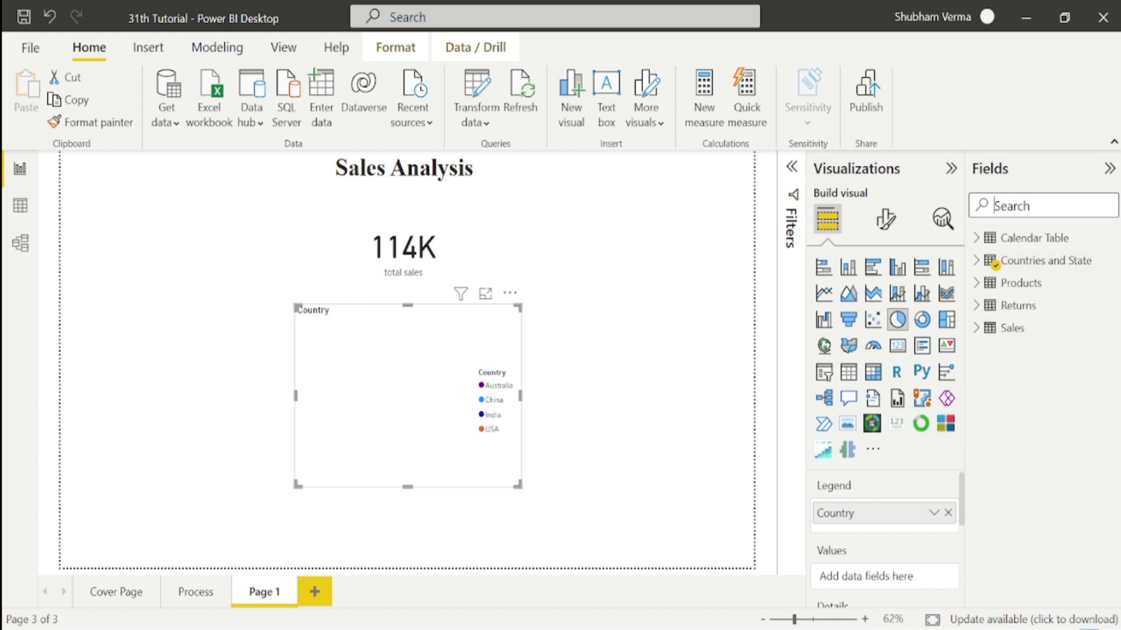
{"action": "type", "text": "sal"}
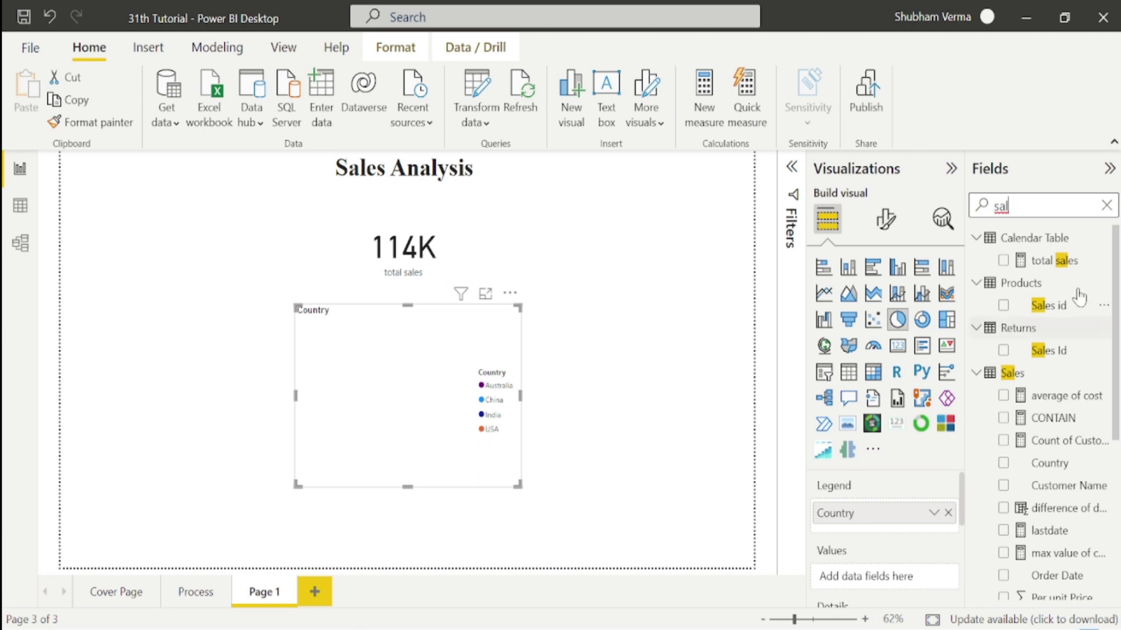
{"action": "left_click_drag", "start_coordinate": [1059, 261], "coordinate": [452, 415]}
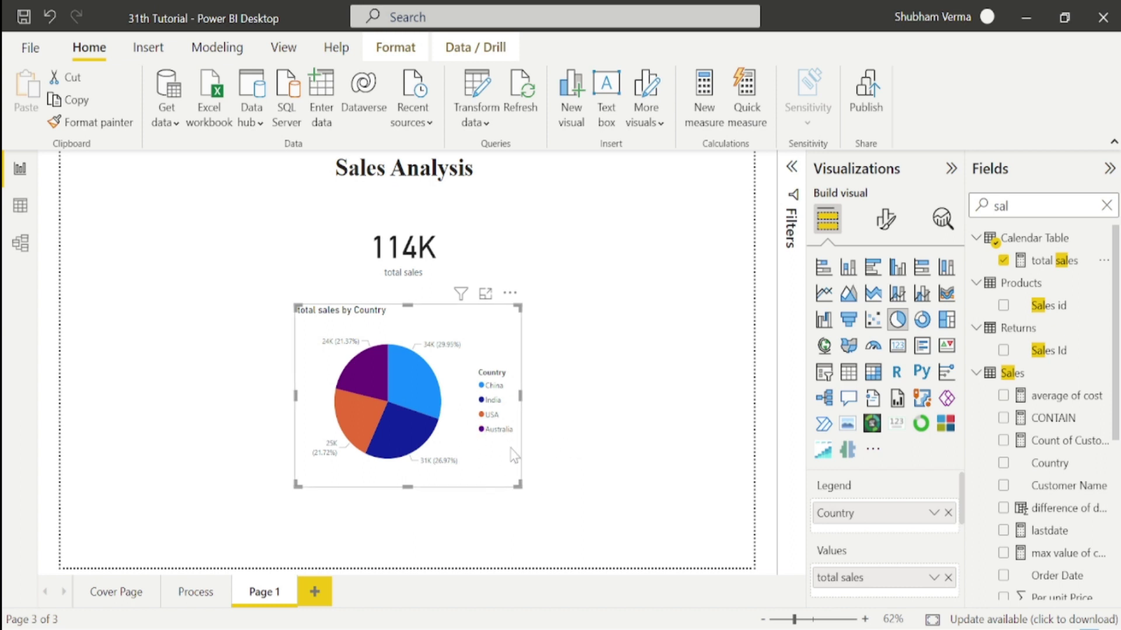
{"action": "left_click_drag", "start_coordinate": [517, 485], "coordinate": [598, 543]}
Step: Add a Customer Name slicer and tick one customer, filtering the card to 6500
{"action": "left_click", "coordinate": [104, 274]}
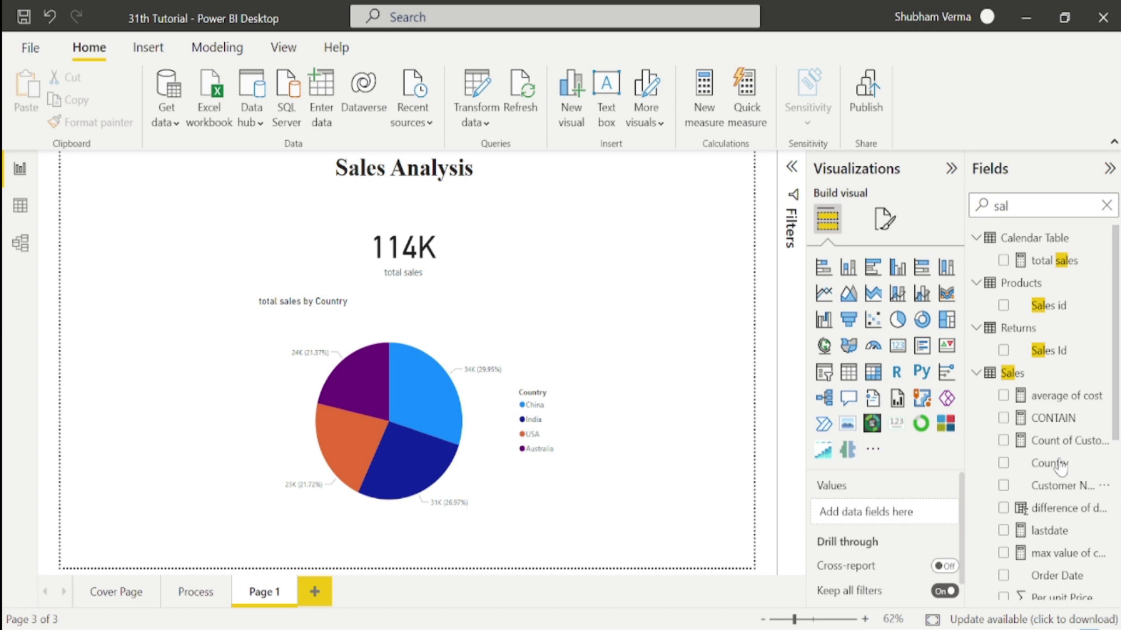
{"action": "left_click", "coordinate": [824, 373]}
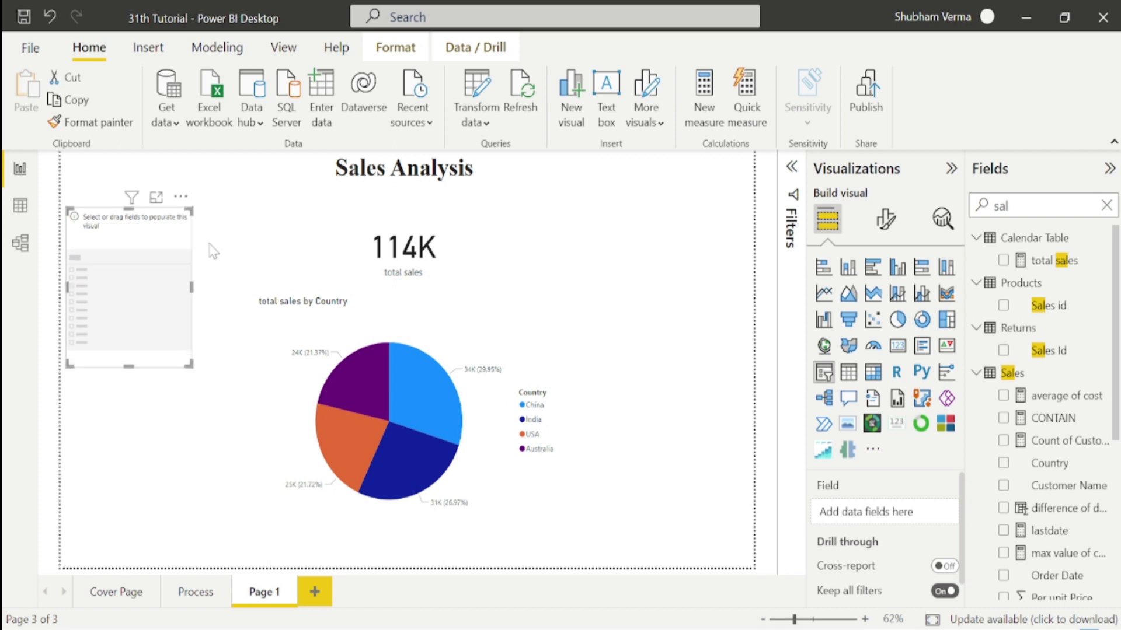
{"action": "left_click", "coordinate": [1106, 205]}
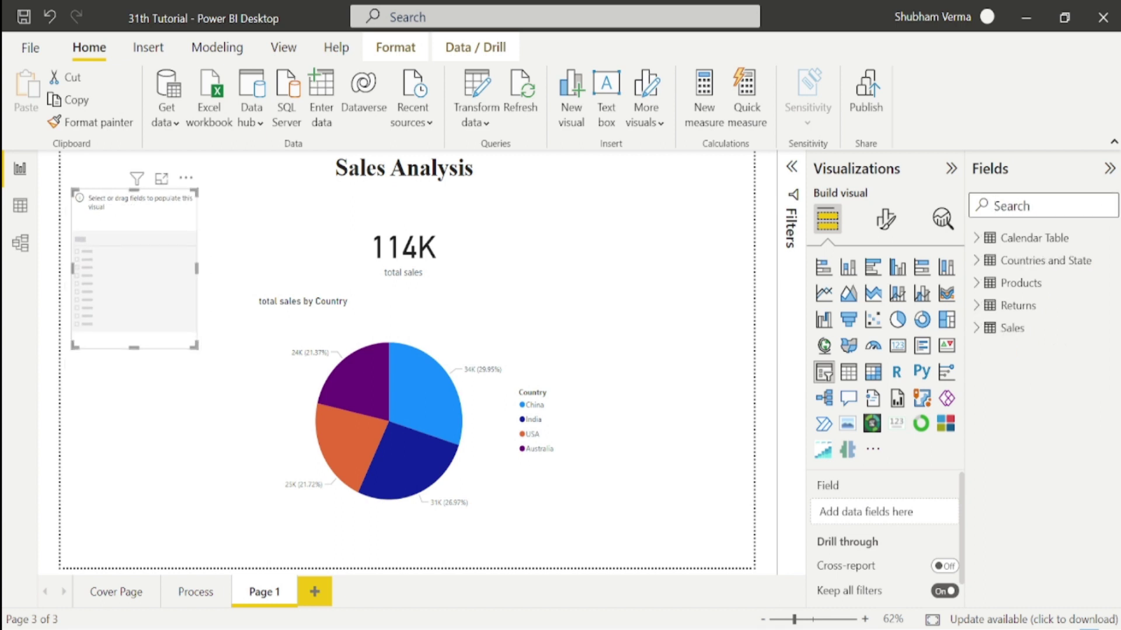
{"action": "type", "text": "names"}
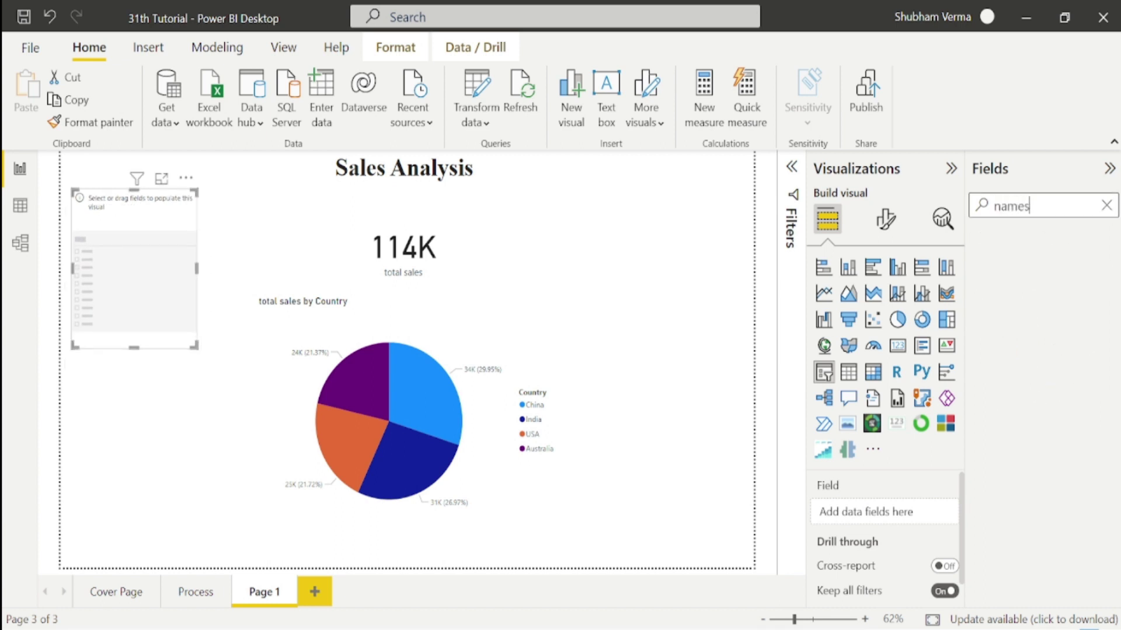
{"action": "key", "text": "BackSpace"}
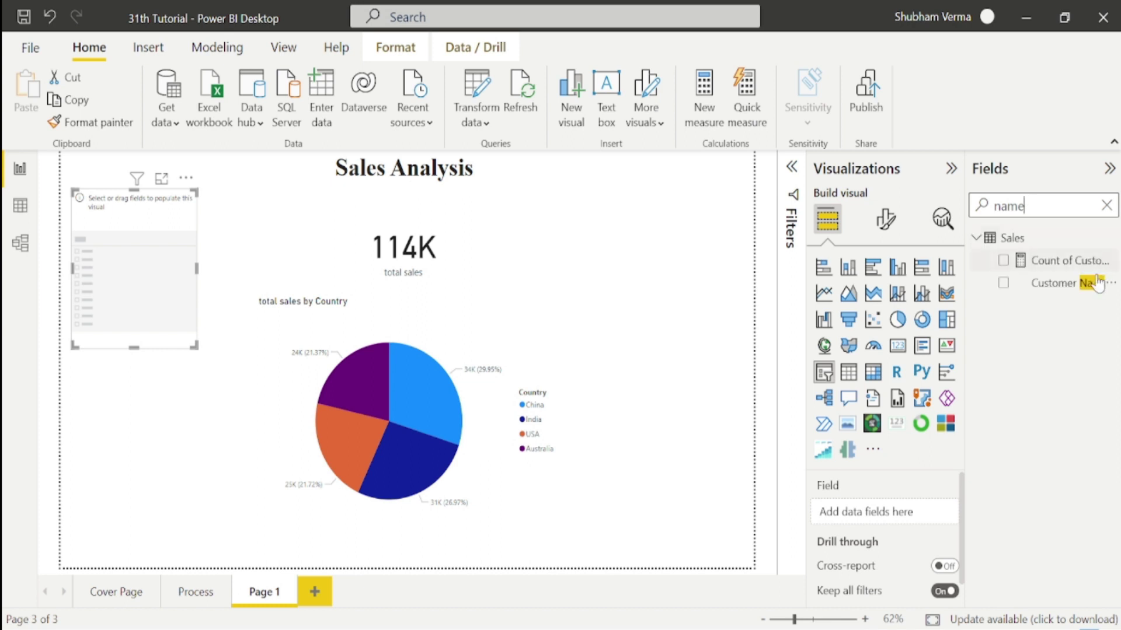
{"action": "left_click_drag", "start_coordinate": [1071, 290], "coordinate": [145, 268]}
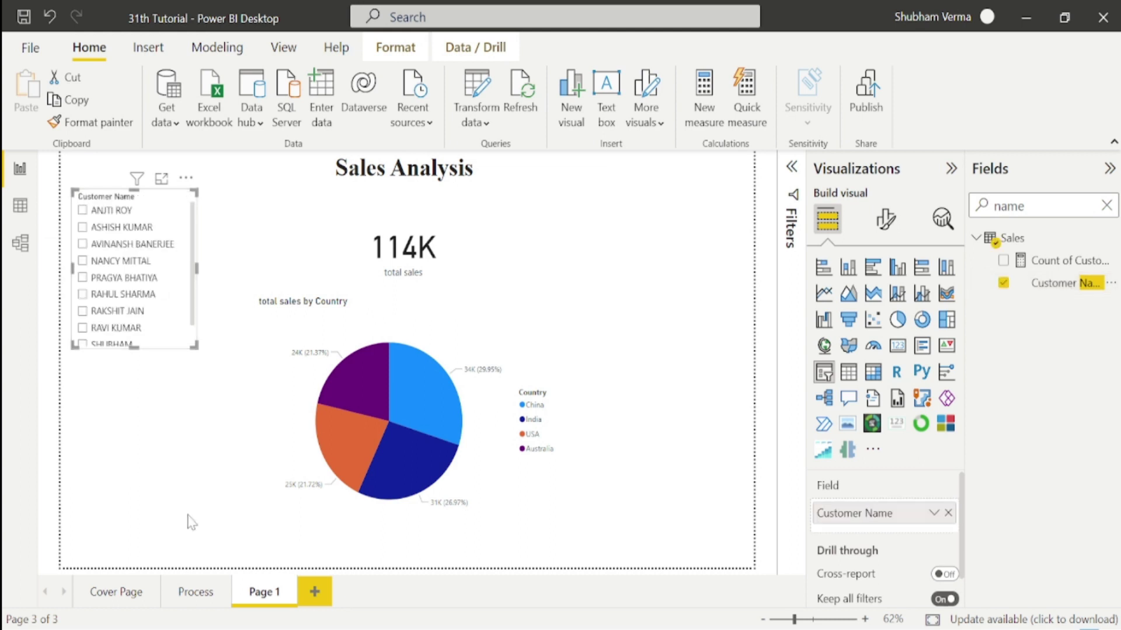
{"action": "left_click", "coordinate": [84, 276]}
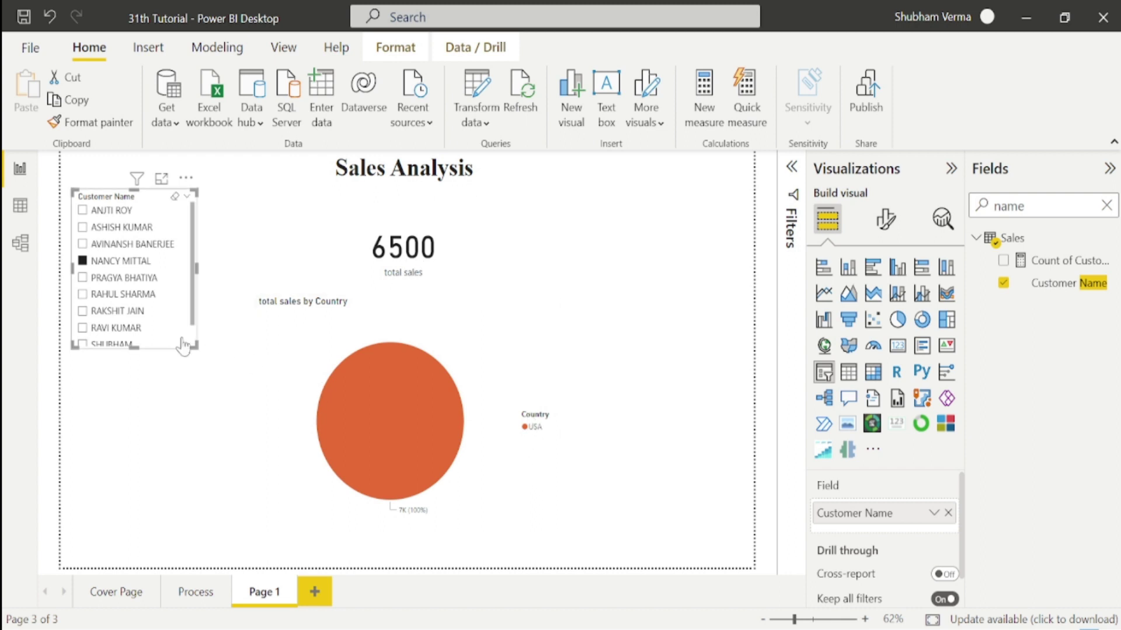
Step: Untick the customer to restore 114K, then shrink the country pie to the bottom-left
{"action": "left_click", "coordinate": [83, 263]}
{"action": "left_click", "coordinate": [573, 210]}
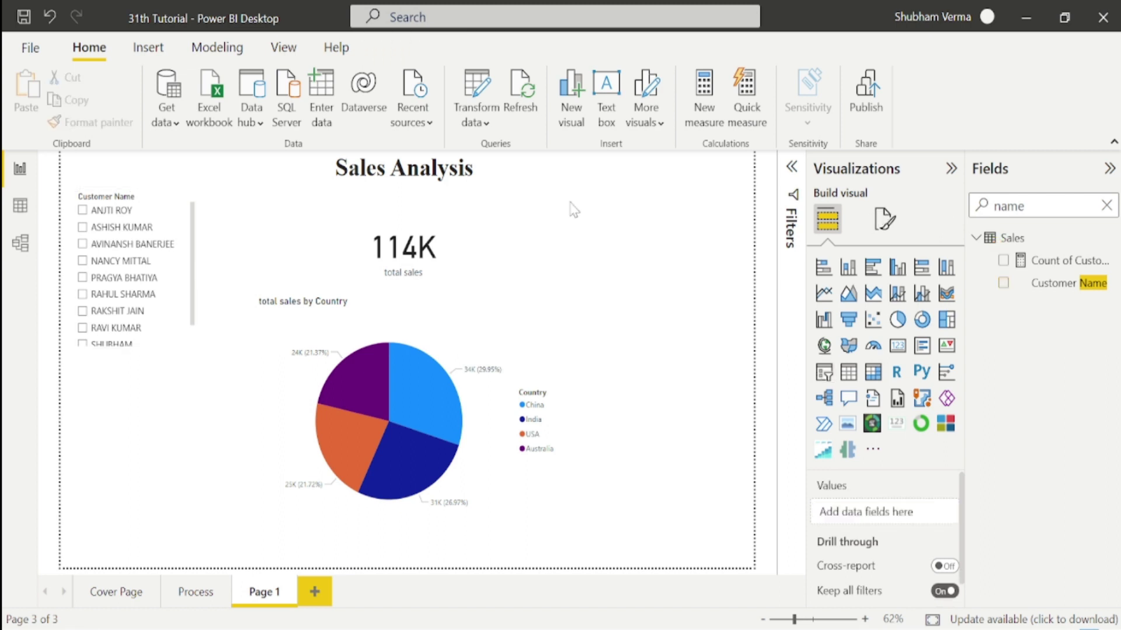
{"action": "left_click_drag", "start_coordinate": [560, 295], "coordinate": [332, 368]}
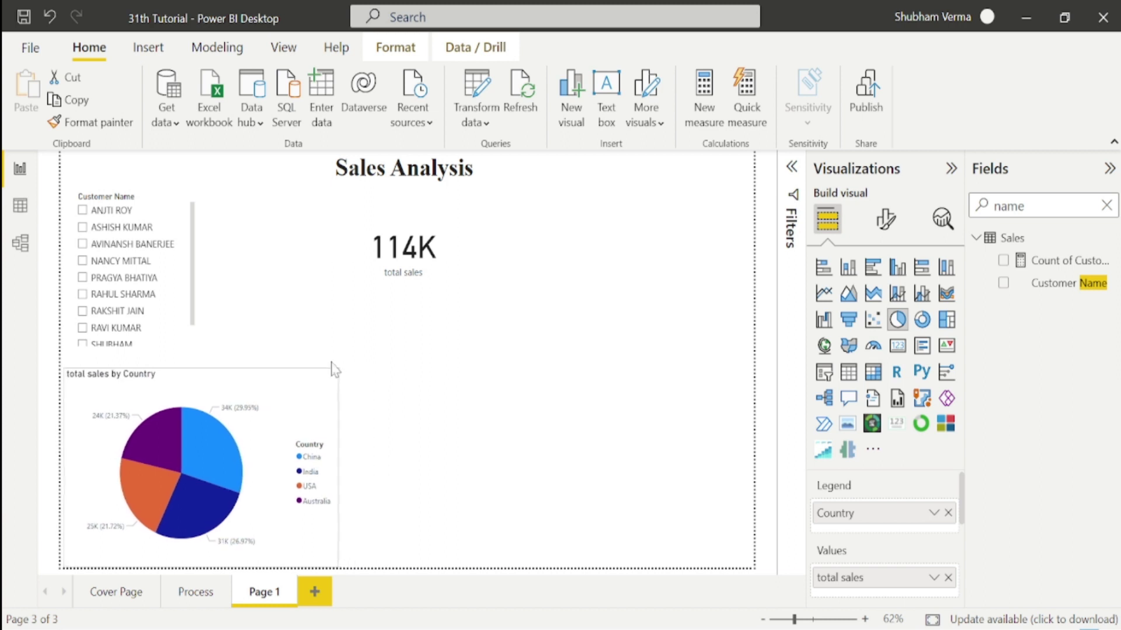
{"action": "left_click", "coordinate": [193, 351]}
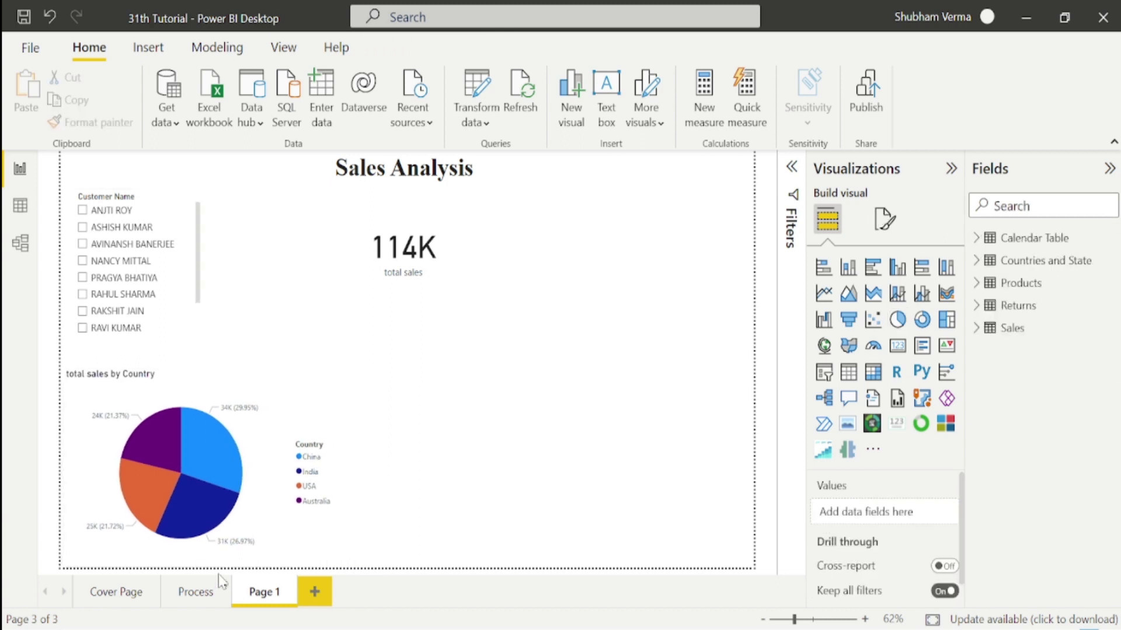
Step: Add a widened stacked column chart beside the pie with Regions on its axis
{"action": "left_click", "coordinate": [848, 268]}
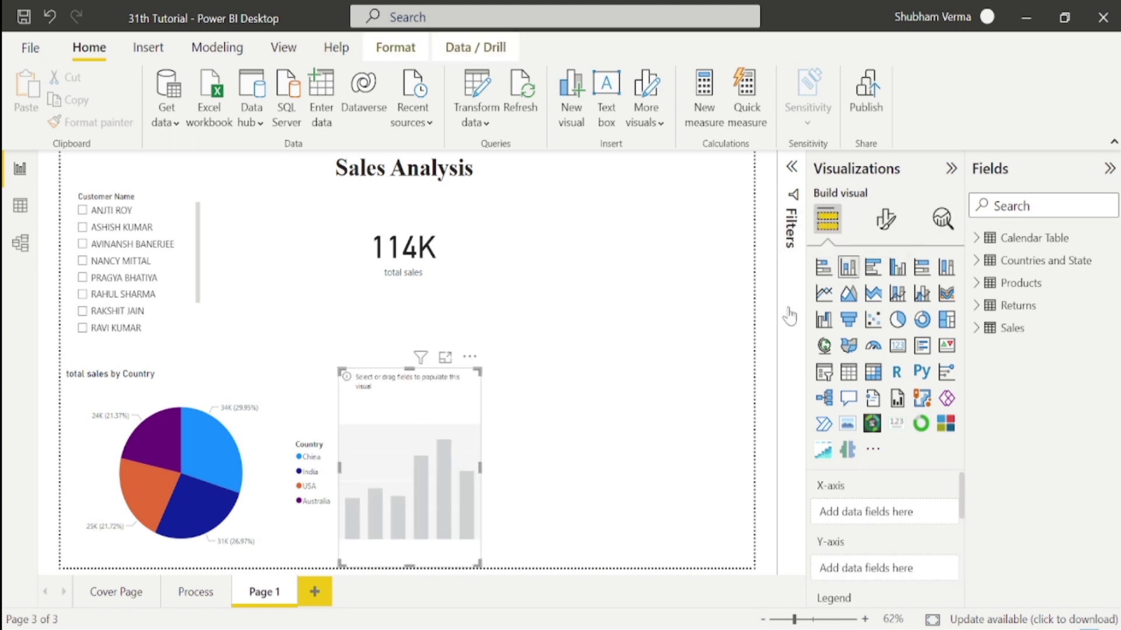
{"action": "left_click_drag", "start_coordinate": [475, 363], "coordinate": [602, 349]}
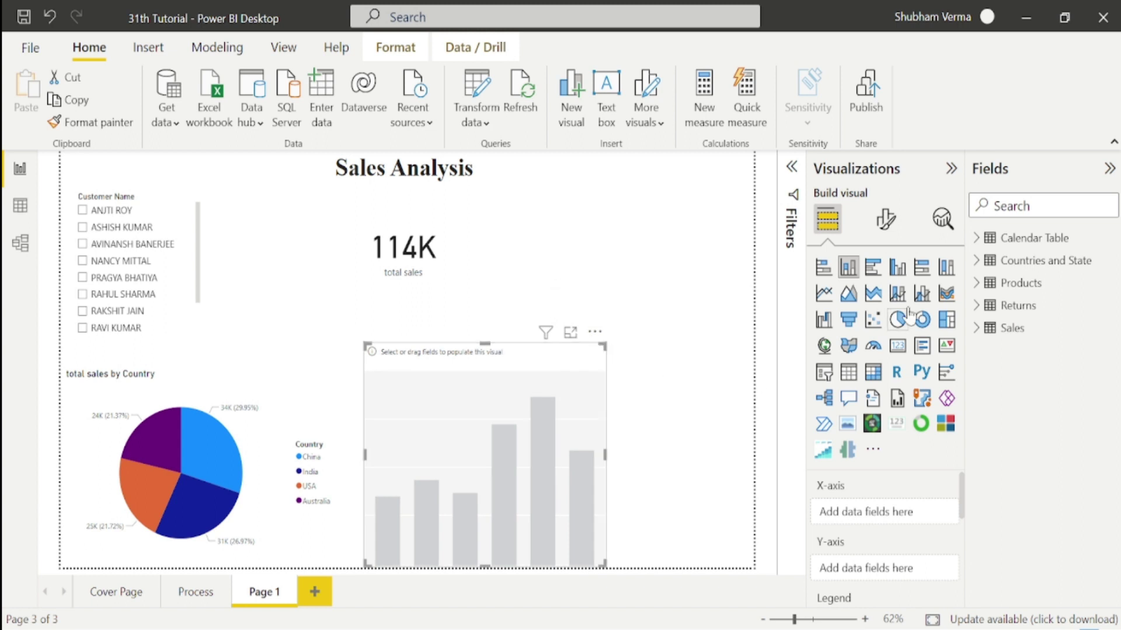
{"action": "left_click", "coordinate": [980, 263]}
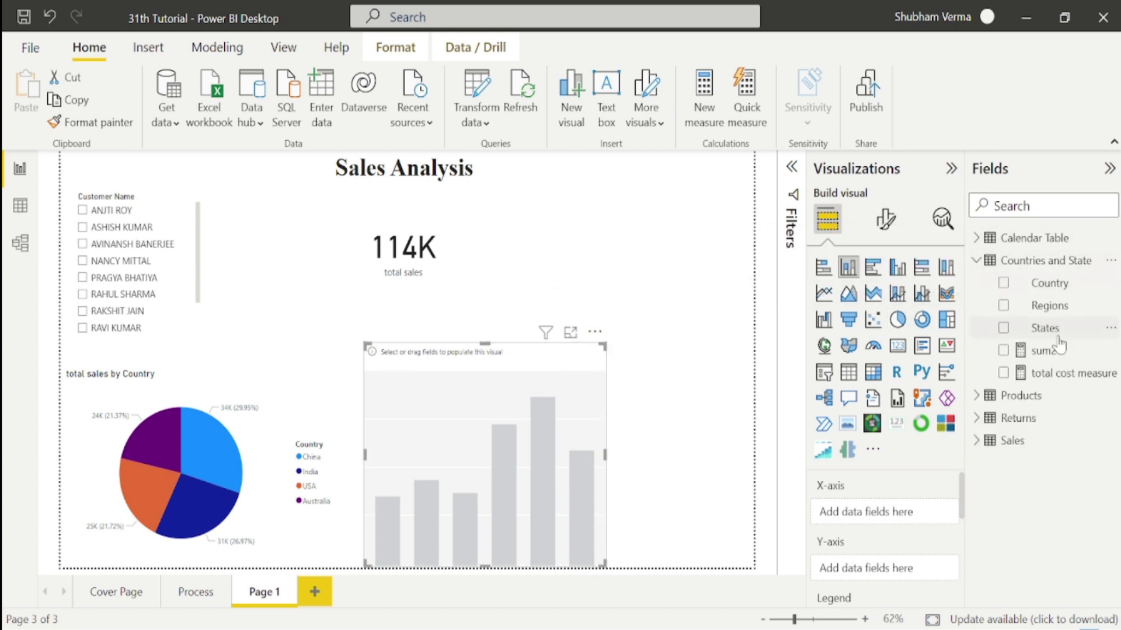
{"action": "left_click_drag", "start_coordinate": [1050, 313], "coordinate": [509, 433]}
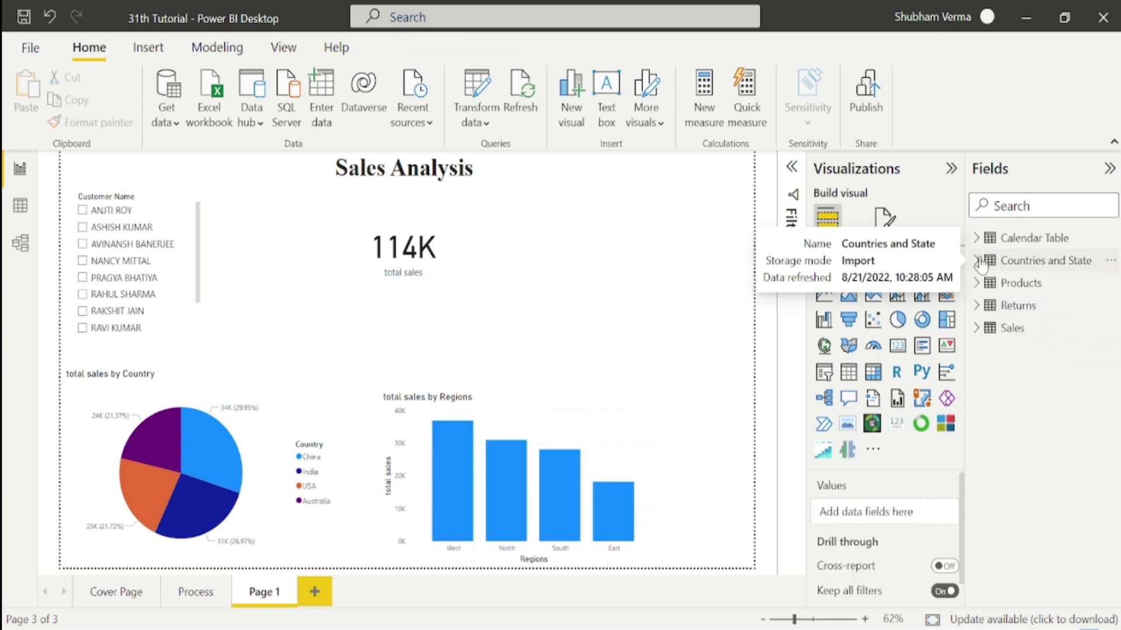
{"action": "left_click", "coordinate": [977, 283]}
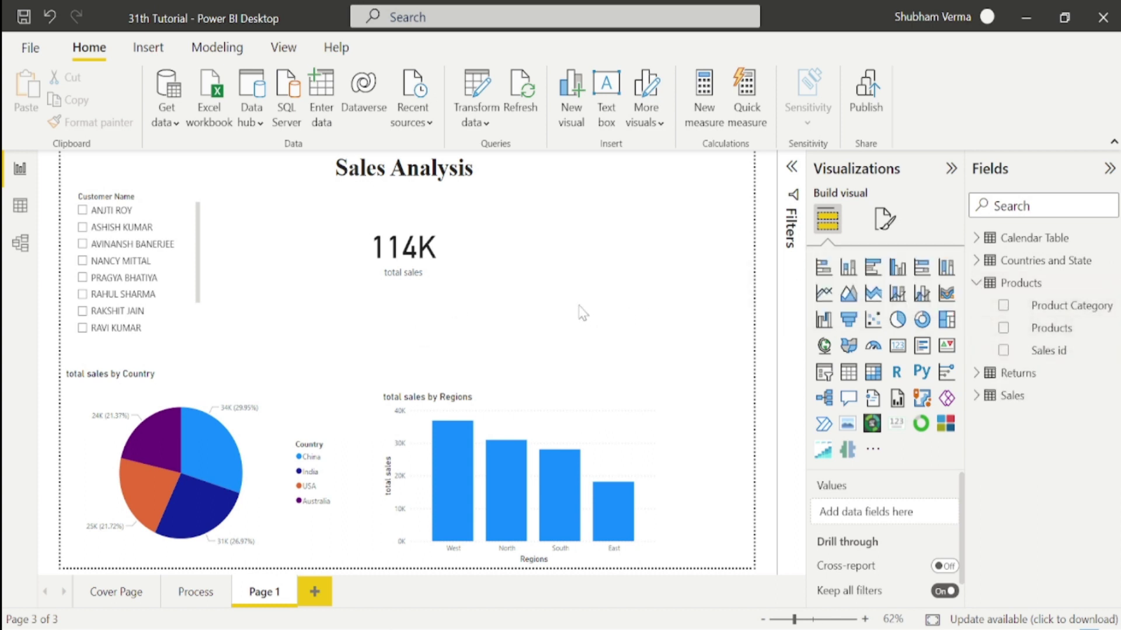
Step: Add a donut chart sized and placed at the page's top right
{"action": "left_click", "coordinate": [922, 319]}
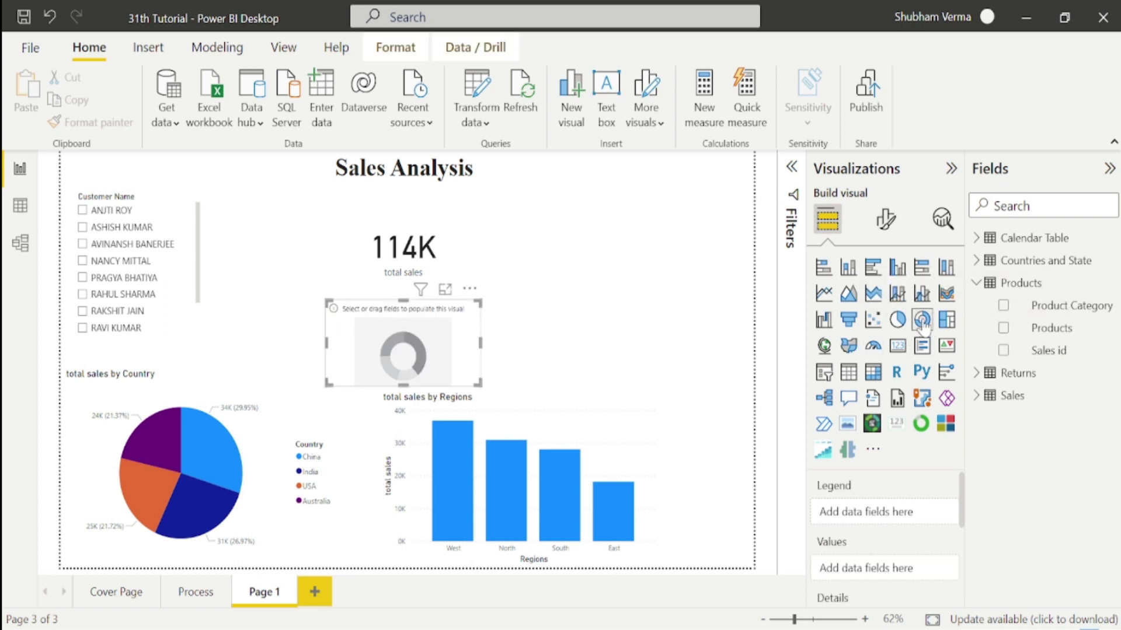
{"action": "left_click_drag", "start_coordinate": [409, 327], "coordinate": [654, 234]}
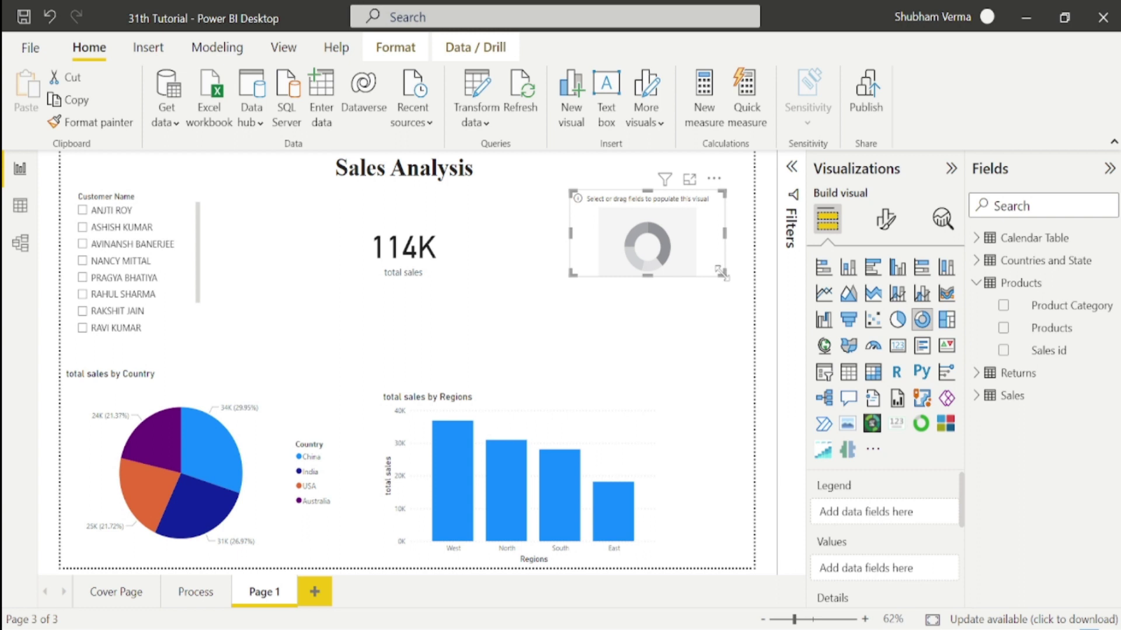
{"action": "left_click_drag", "start_coordinate": [722, 273], "coordinate": [739, 371]}
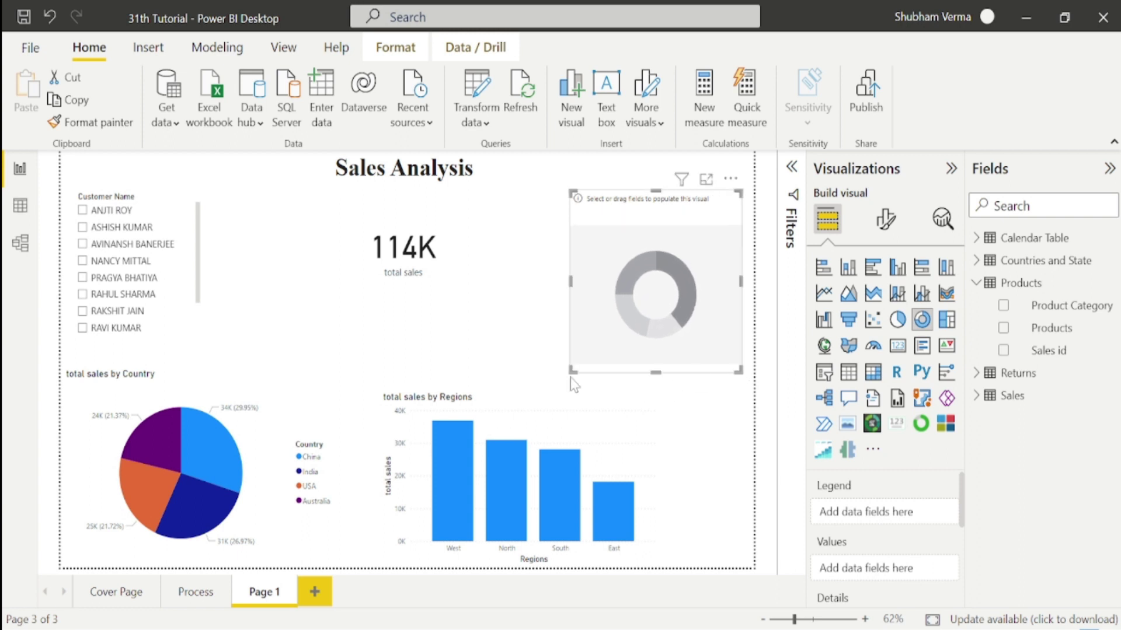
{"action": "left_click_drag", "start_coordinate": [572, 369], "coordinate": [533, 382]}
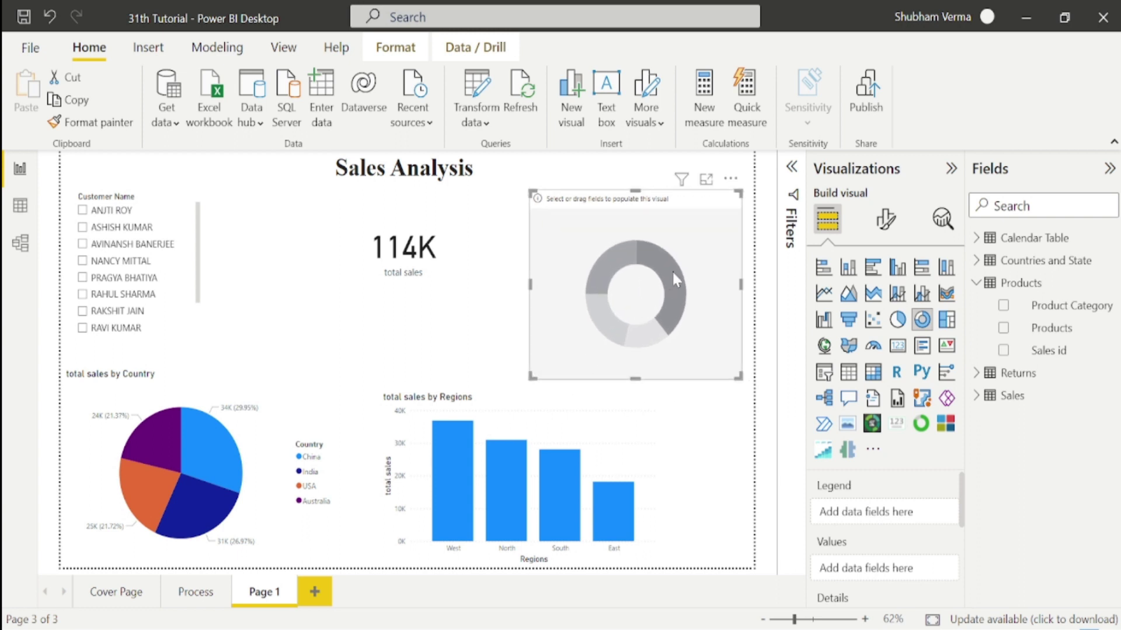
{"action": "left_click_drag", "start_coordinate": [702, 247], "coordinate": [702, 259]}
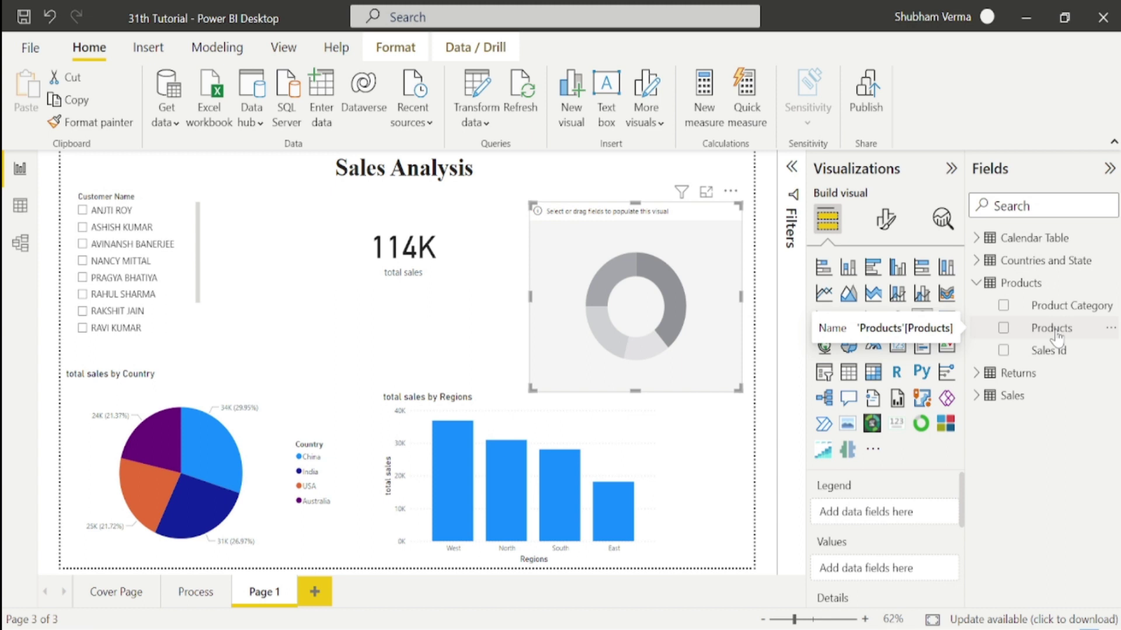
Step: Split the donut by Products with total sales as values, making it wider and shorter
{"action": "left_click_drag", "start_coordinate": [1050, 328], "coordinate": [648, 318]}
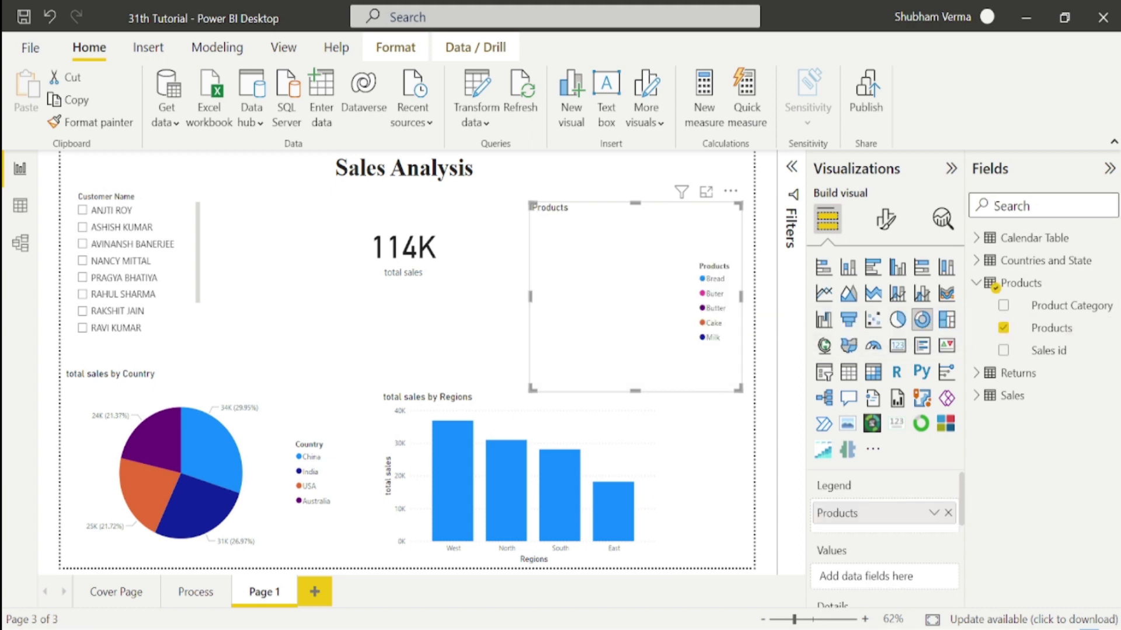
{"action": "type", "text": "tot"}
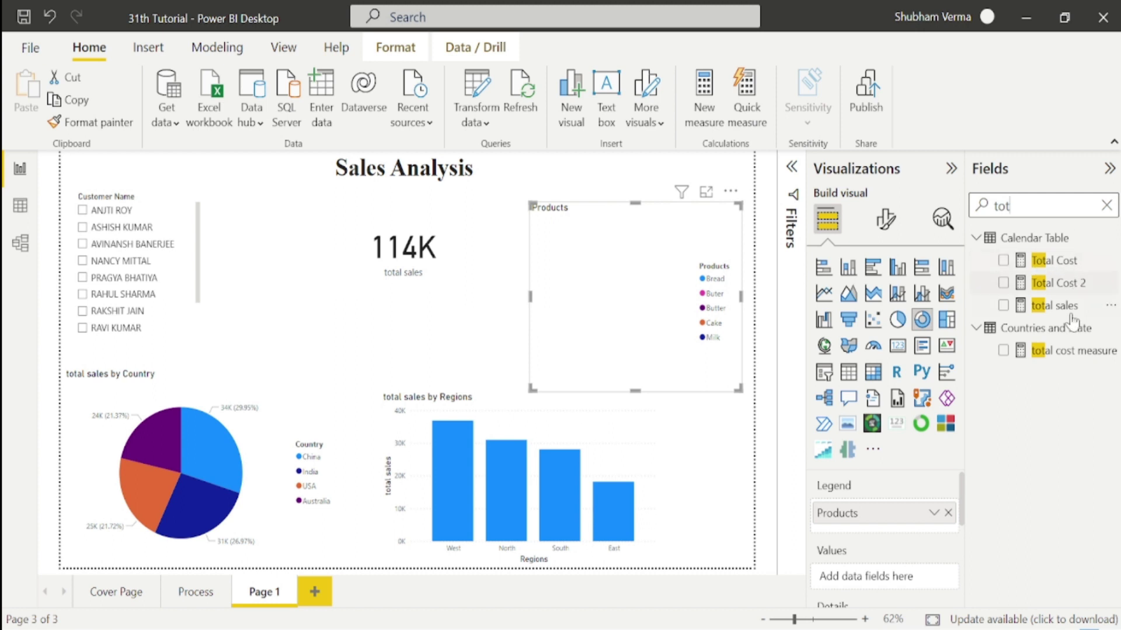
{"action": "left_click_drag", "start_coordinate": [1058, 306], "coordinate": [649, 299]}
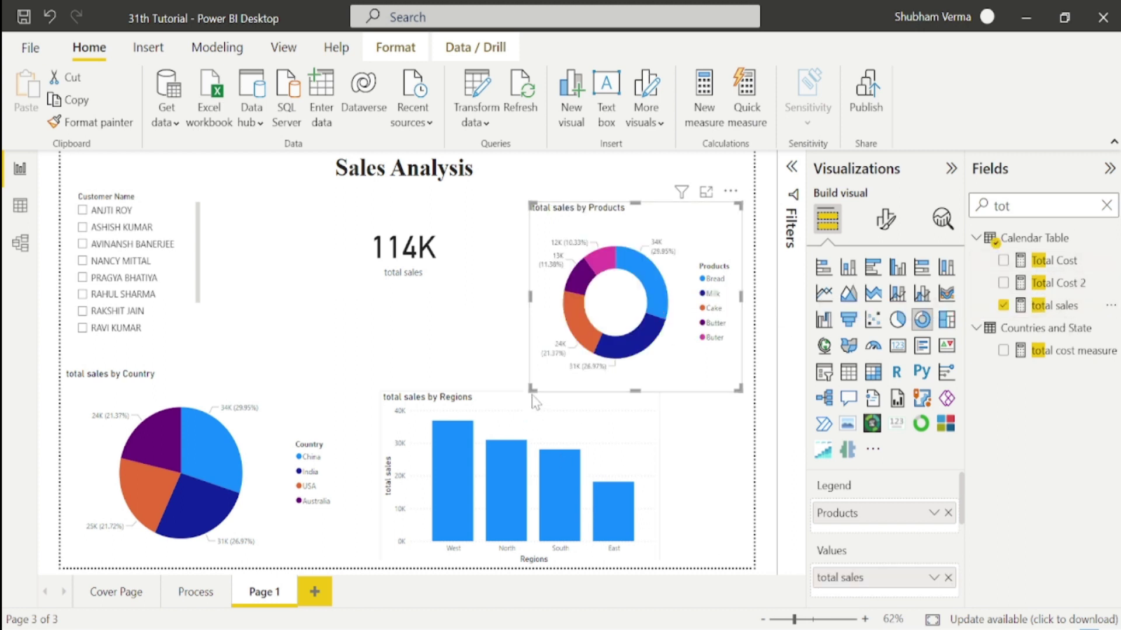
{"action": "left_click_drag", "start_coordinate": [532, 388], "coordinate": [503, 376]}
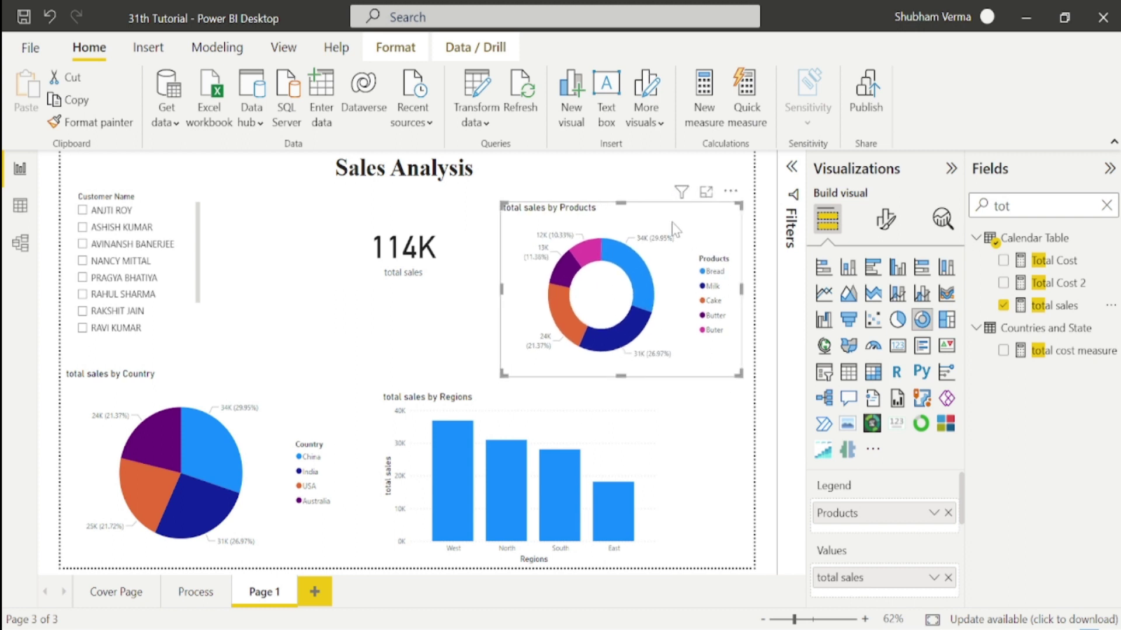
Step: Review the Regions and Country charts' fields, then clear the field search and collapse Products
{"action": "left_click", "coordinate": [571, 414]}
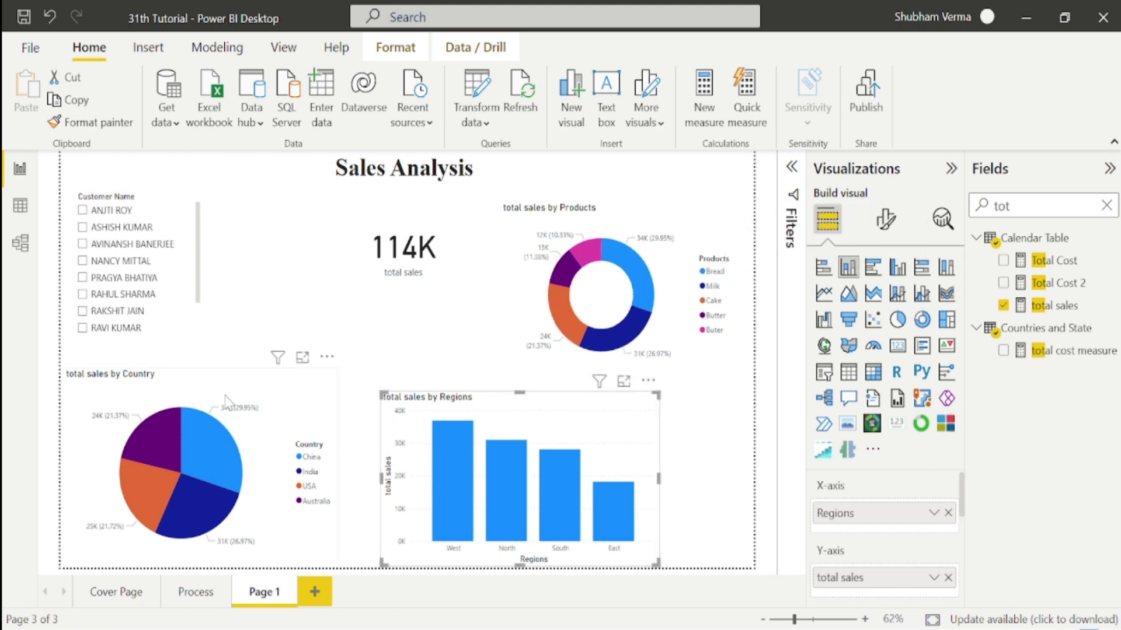
{"action": "left_click", "coordinate": [228, 399]}
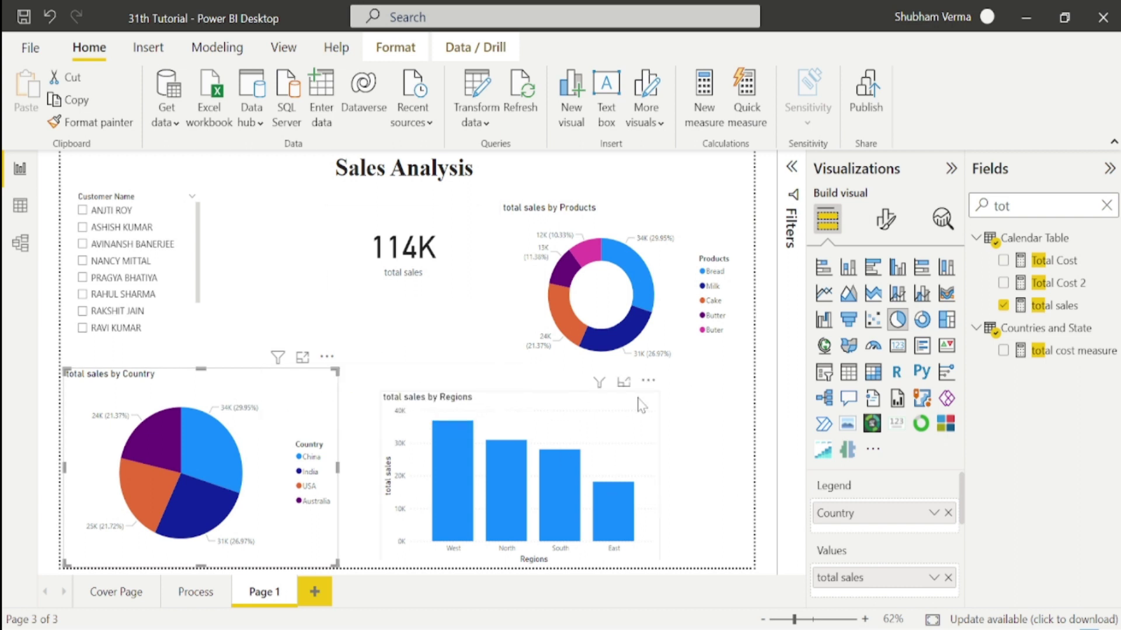
{"action": "left_click", "coordinate": [1106, 205]}
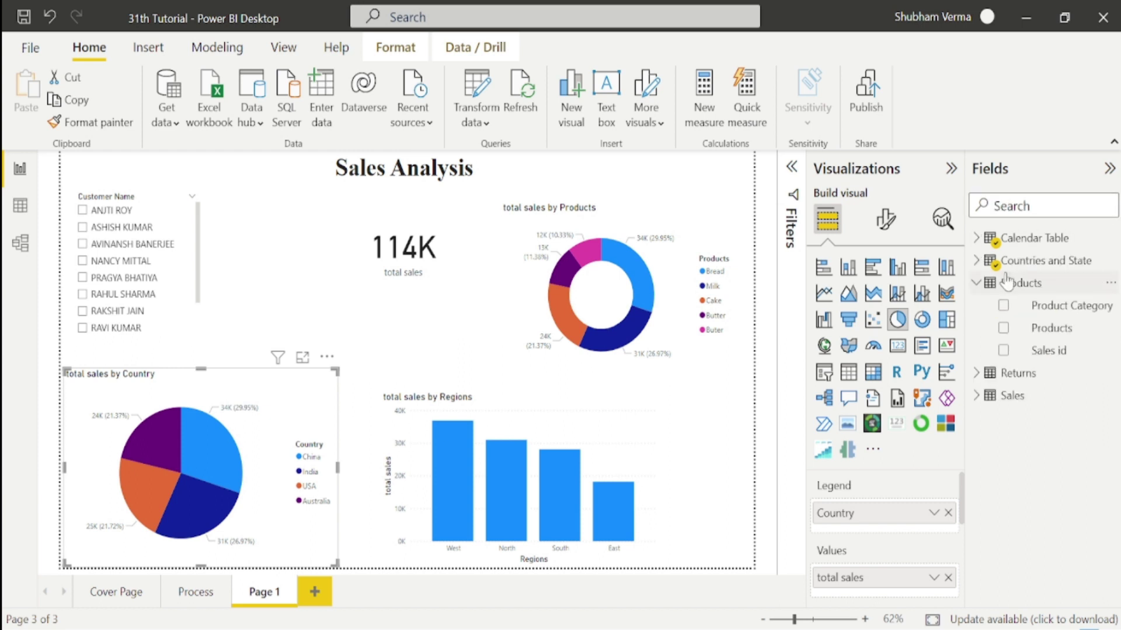
{"action": "left_click", "coordinate": [976, 283]}
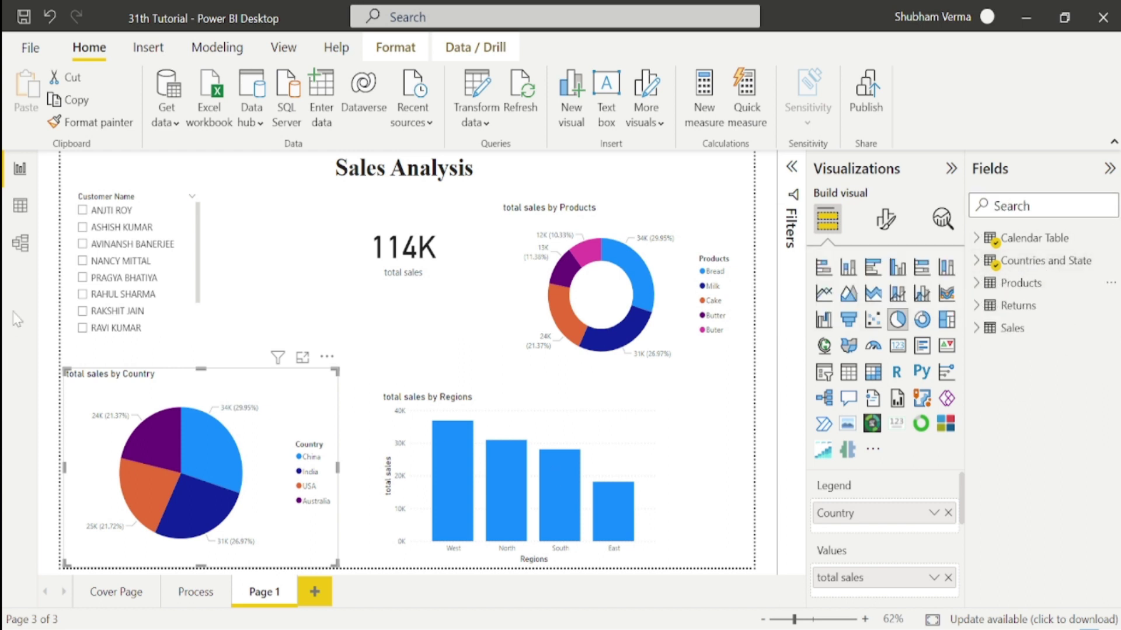
{"action": "left_click", "coordinate": [1013, 328]}
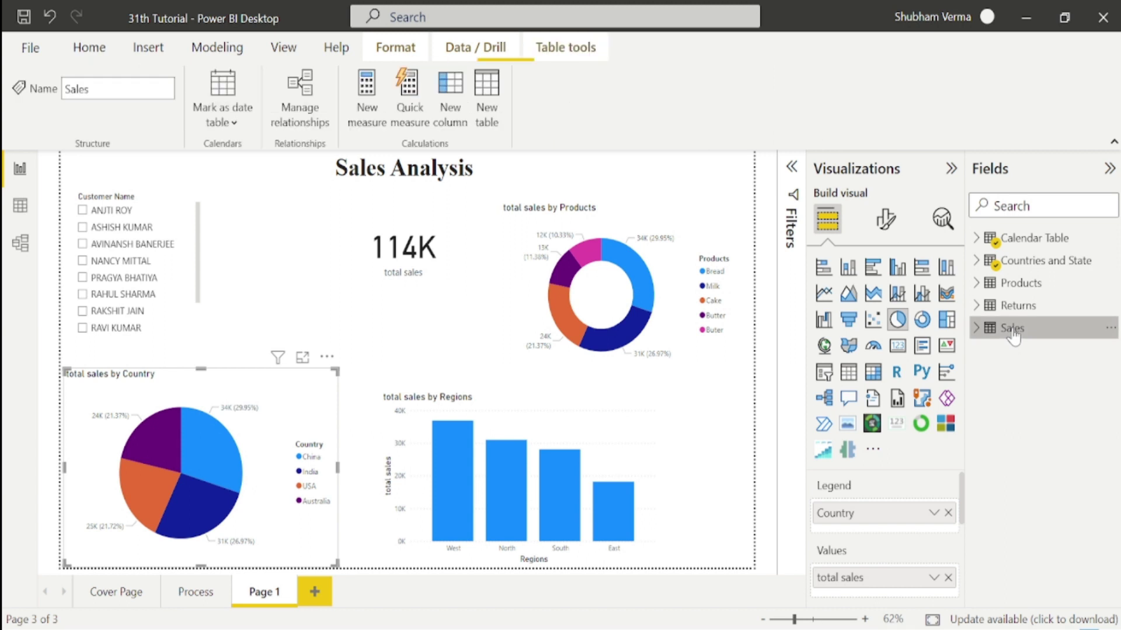
{"action": "left_click", "coordinate": [20, 205]}
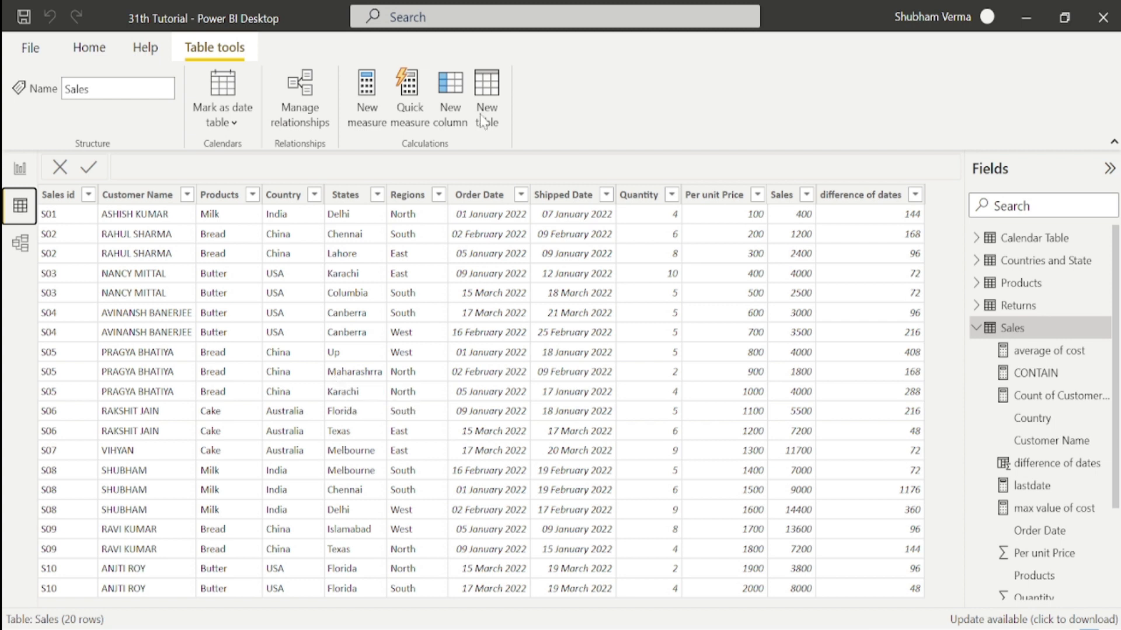
{"action": "left_click", "coordinate": [485, 196]}
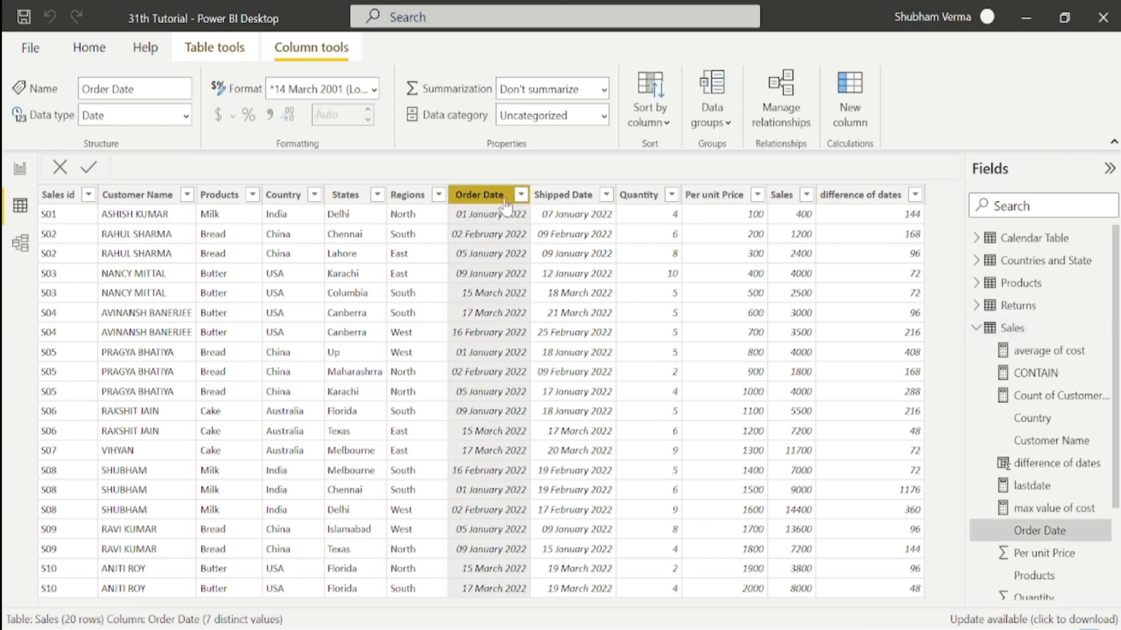
{"action": "left_click", "coordinate": [20, 169]}
Step: Add an Order Date slicer next to the Customer Name list, spanning 01-01-2022 to 17-03-2022
{"action": "left_click", "coordinate": [311, 234]}
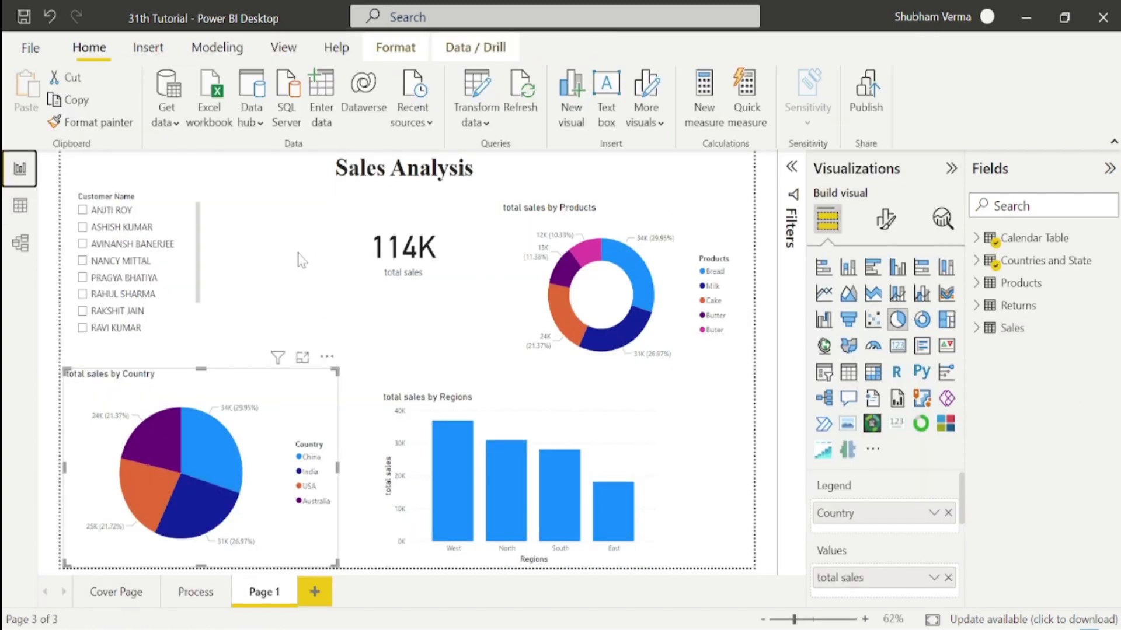
{"action": "left_click", "coordinate": [826, 375]}
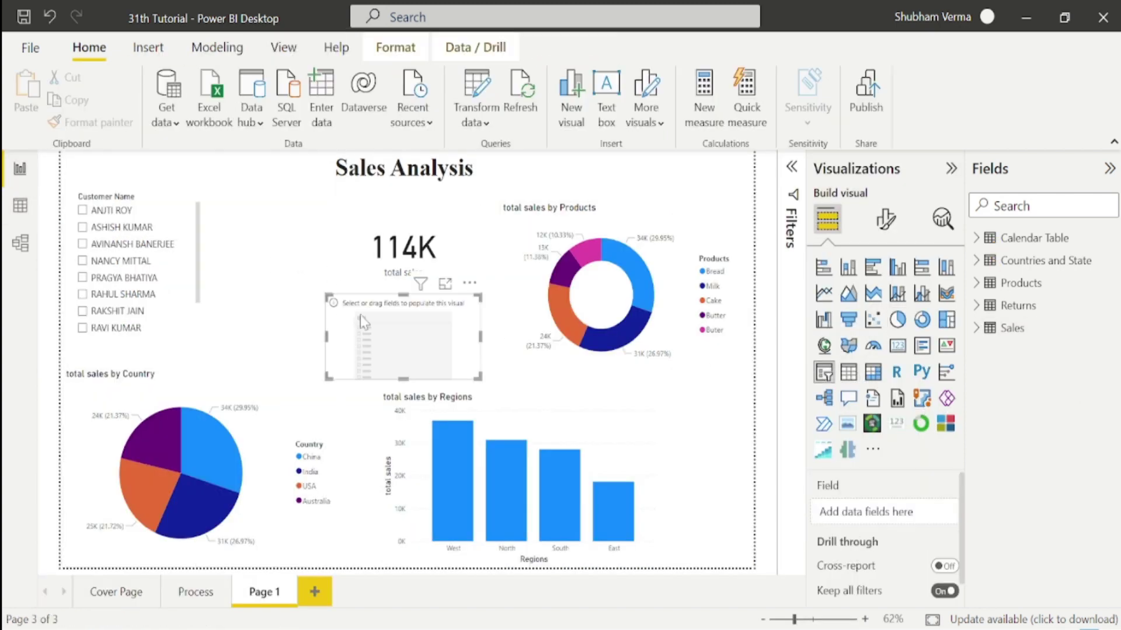
{"action": "left_click_drag", "start_coordinate": [474, 299], "coordinate": [435, 201]}
{"action": "left_click", "coordinate": [288, 277]}
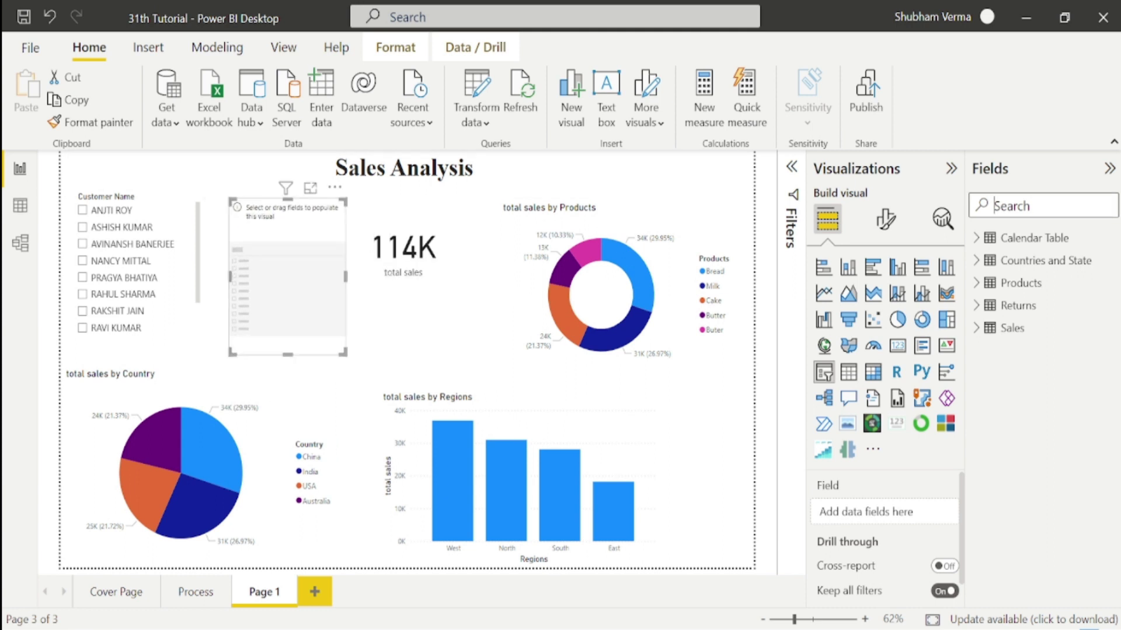
{"action": "type", "text": "o"}
{"action": "key", "text": "BackSpace"}
{"action": "type", "text": "ord"}
{"action": "left_click_drag", "start_coordinate": [1045, 263], "coordinate": [320, 258]}
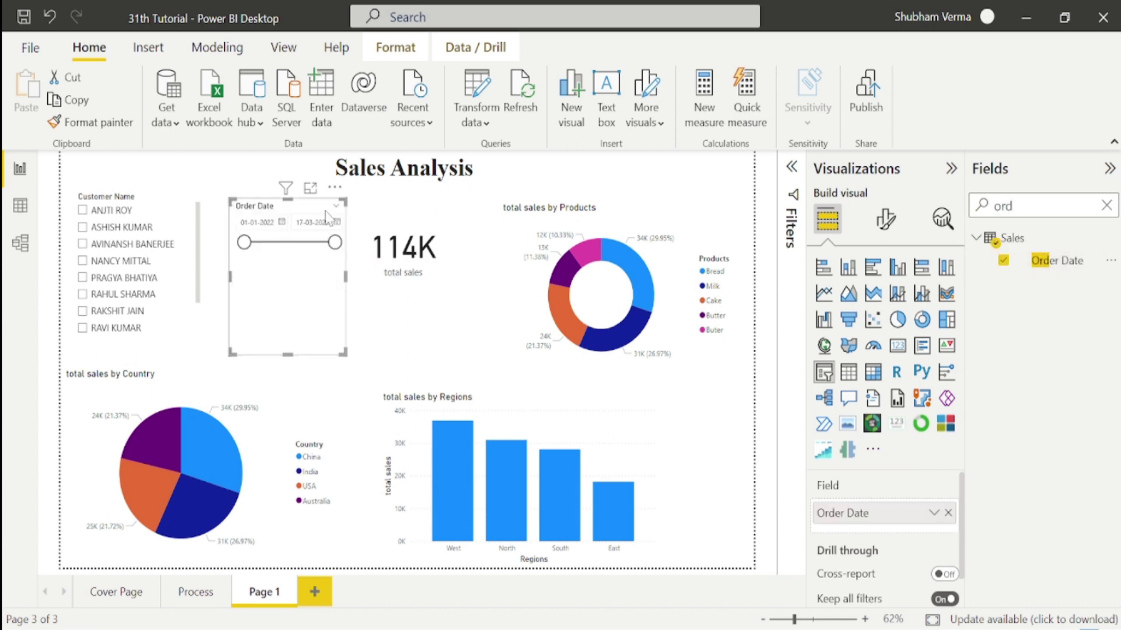
{"action": "key", "text": "Escape"}
{"action": "left_click", "coordinate": [1106, 205]}
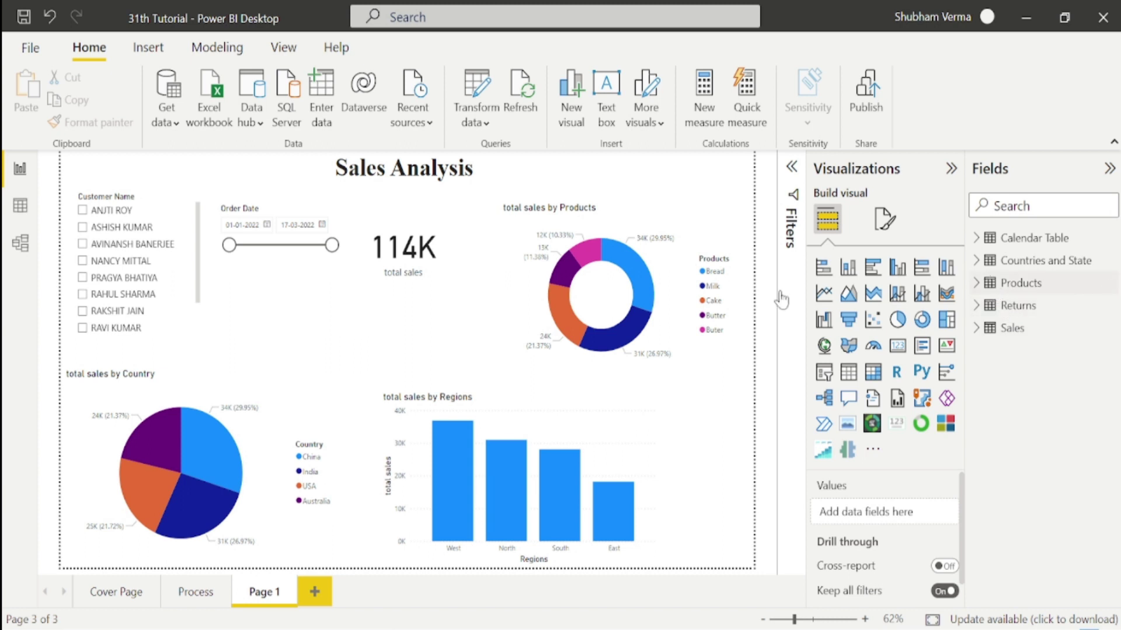
Step: Check the States column in the Sales table data, then return to the report
{"action": "left_click", "coordinate": [20, 205]}
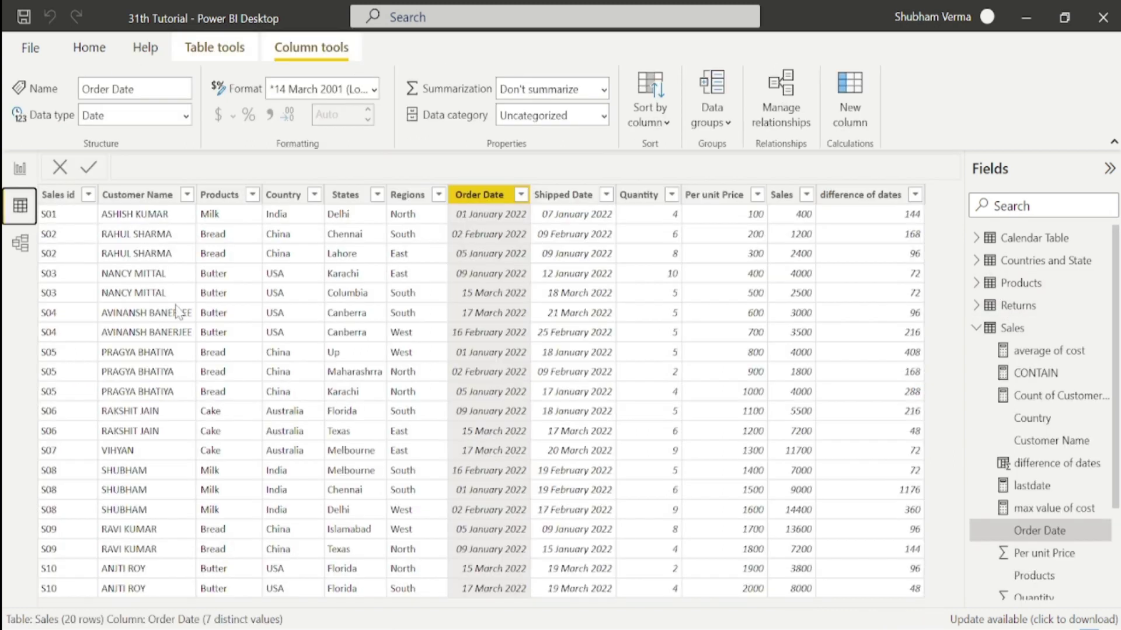
{"action": "left_click", "coordinate": [350, 195]}
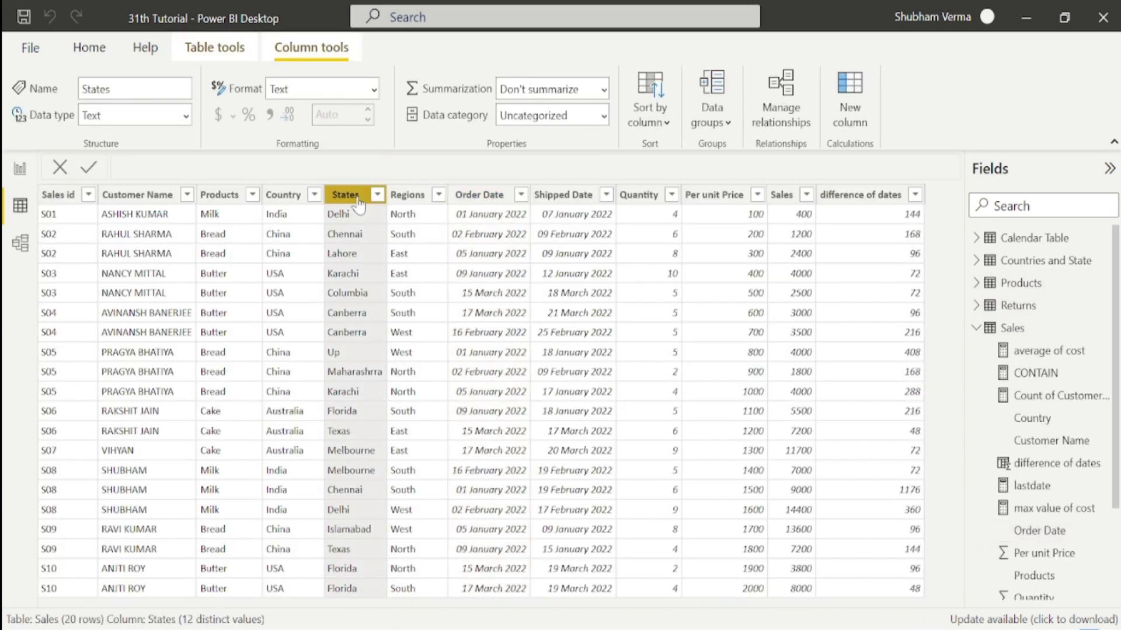
{"action": "left_click", "coordinate": [21, 170]}
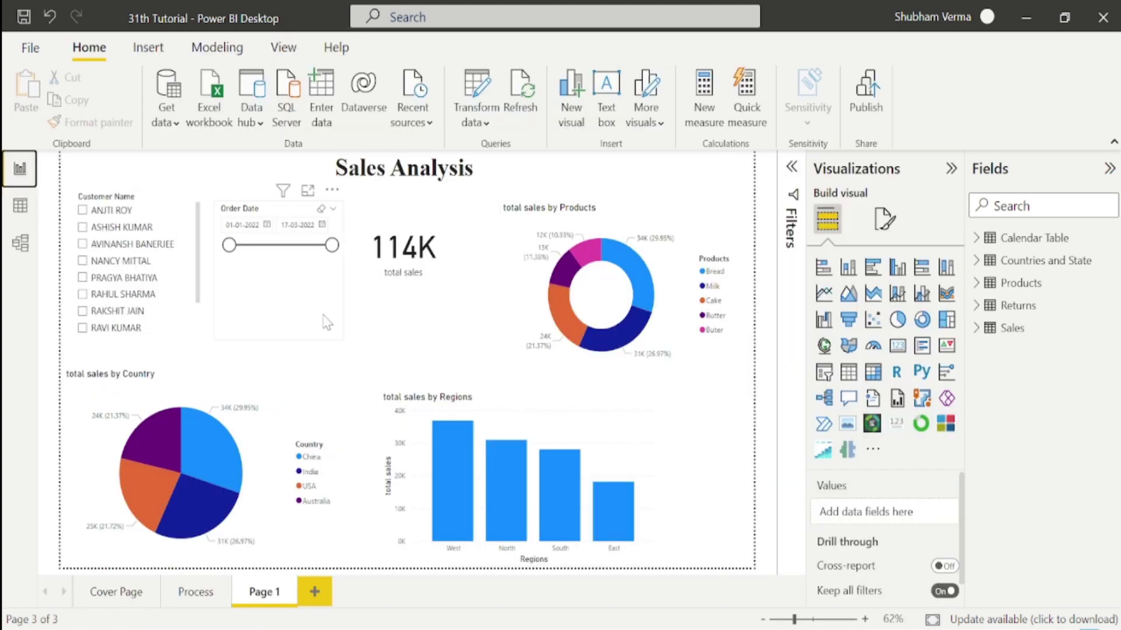
Step: Add a slicer below the Order Date slicer and fill it with the Sales table's States field
{"action": "left_click", "coordinate": [823, 372]}
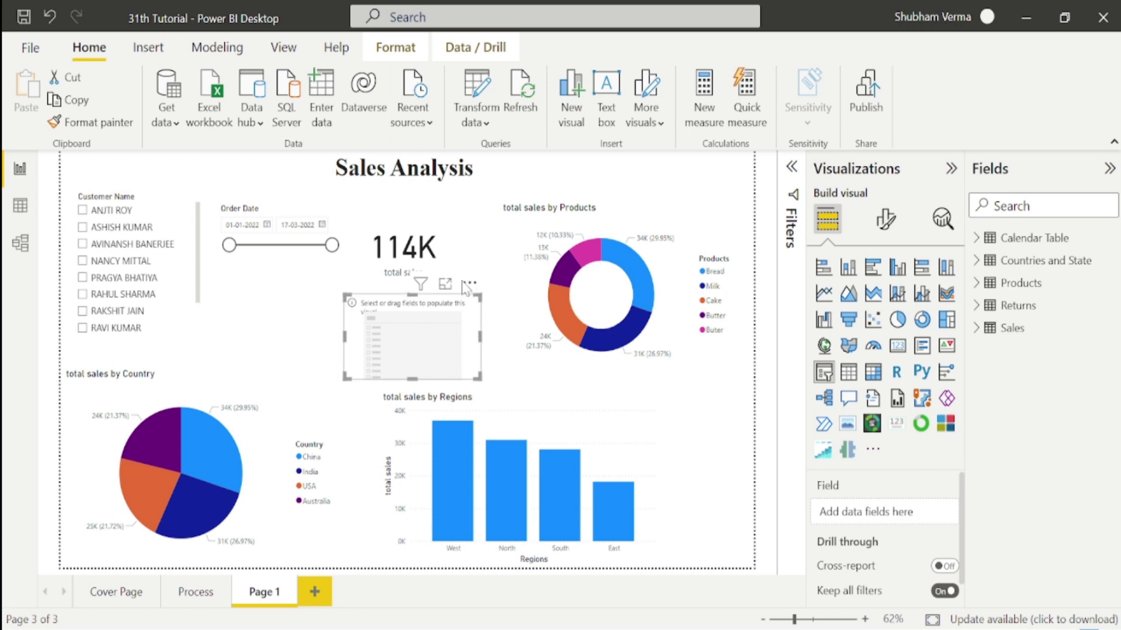
{"action": "left_click_drag", "start_coordinate": [471, 290], "coordinate": [353, 278]}
{"action": "left_click", "coordinate": [1000, 328]}
{"action": "scroll", "coordinate": [1045, 438], "scroll_direction": "down", "scroll_amount": 3}
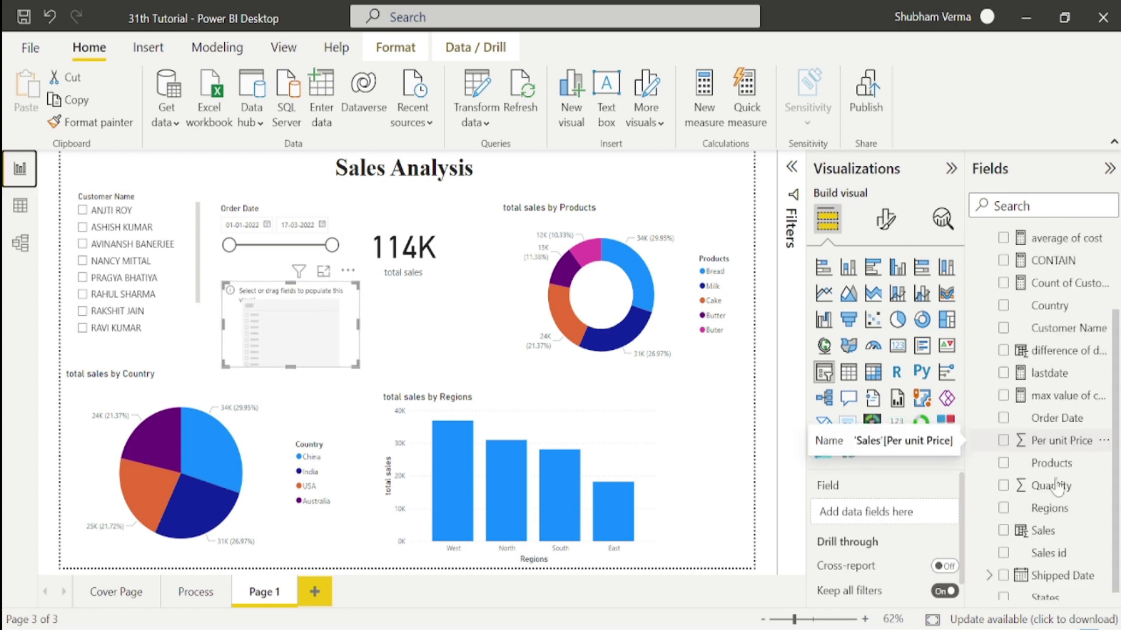
{"action": "left_click_drag", "start_coordinate": [1045, 588], "coordinate": [299, 313]}
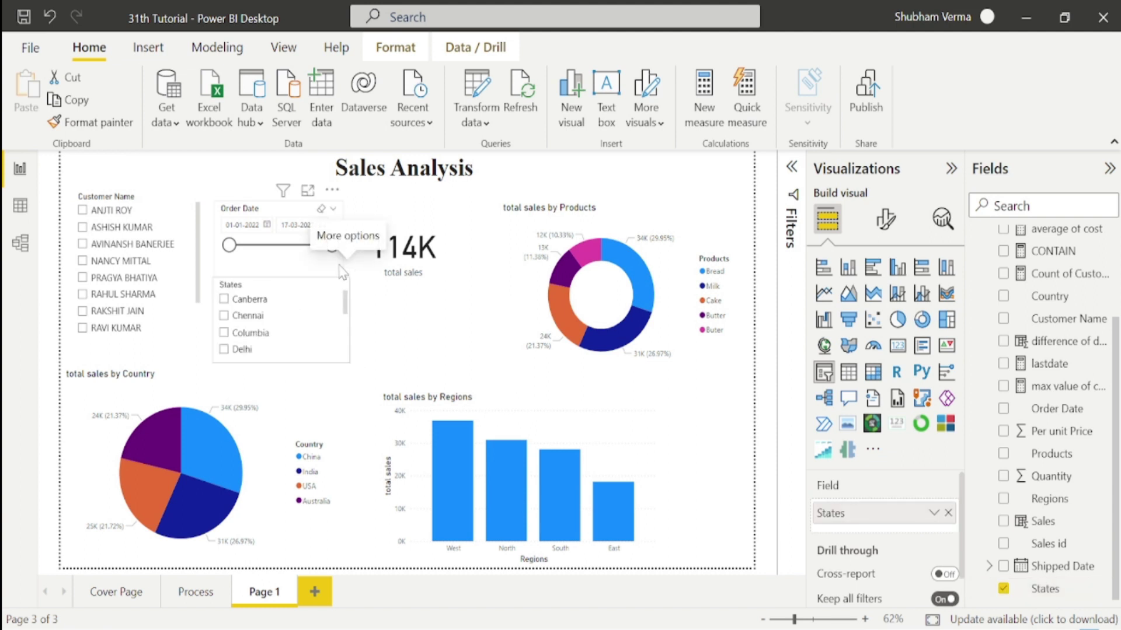
{"action": "mouse_move", "coordinate": [234, 292]}
{"action": "left_mouse_down"}
{"action": "mouse_move", "coordinate": [224, 286]}
{"action": "mouse_move", "coordinate": [234, 293]}
{"action": "left_mouse_up"}
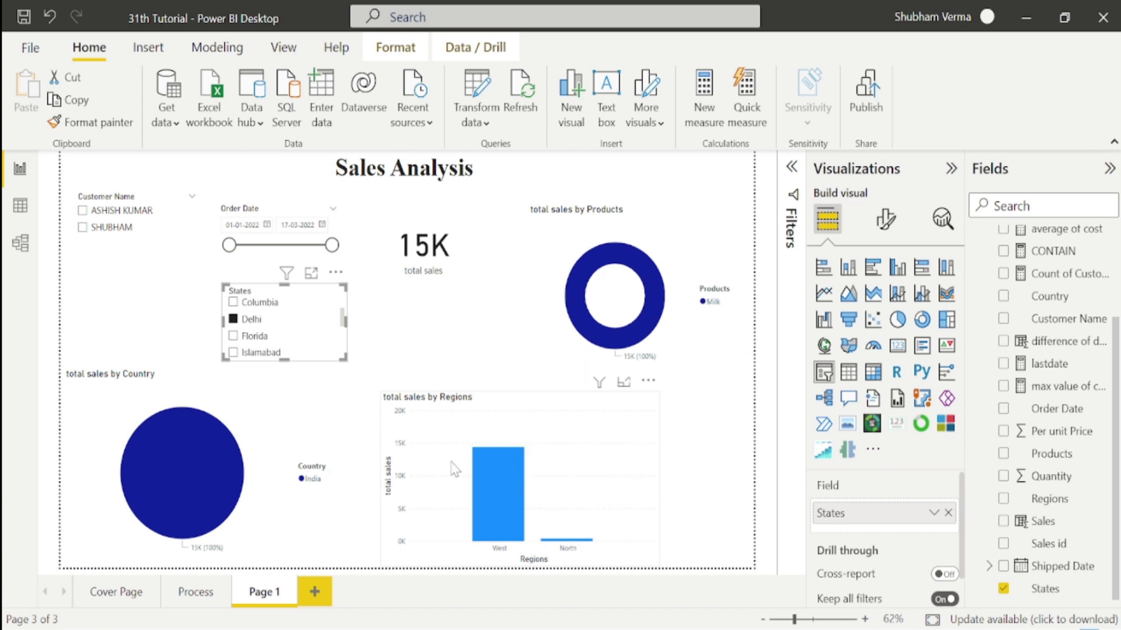
{"action": "left_click", "coordinate": [239, 321]}
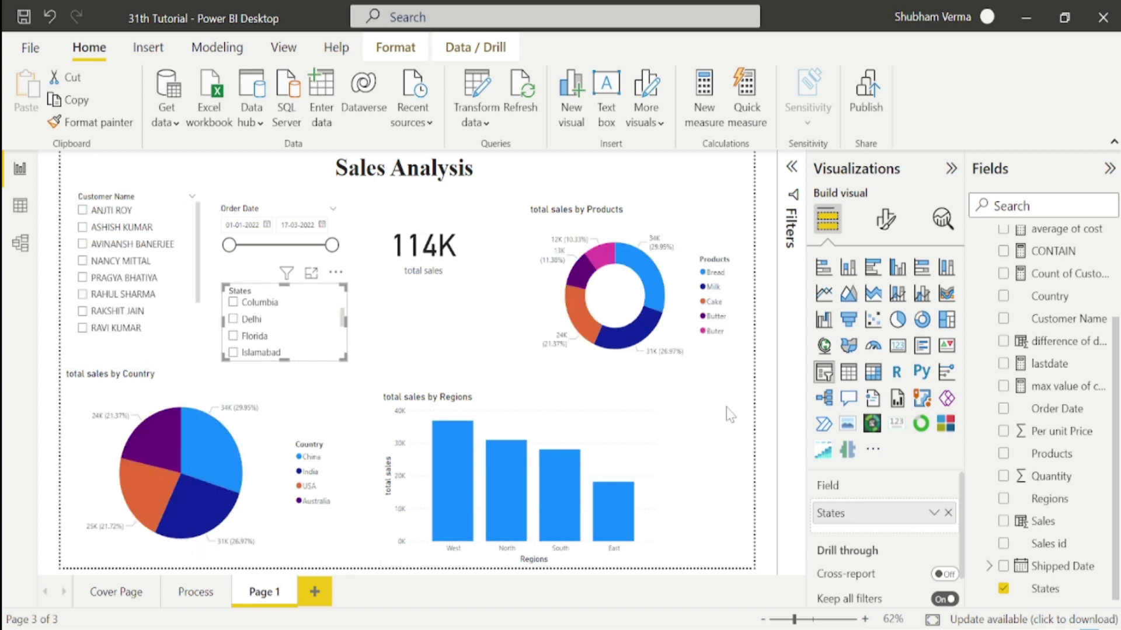